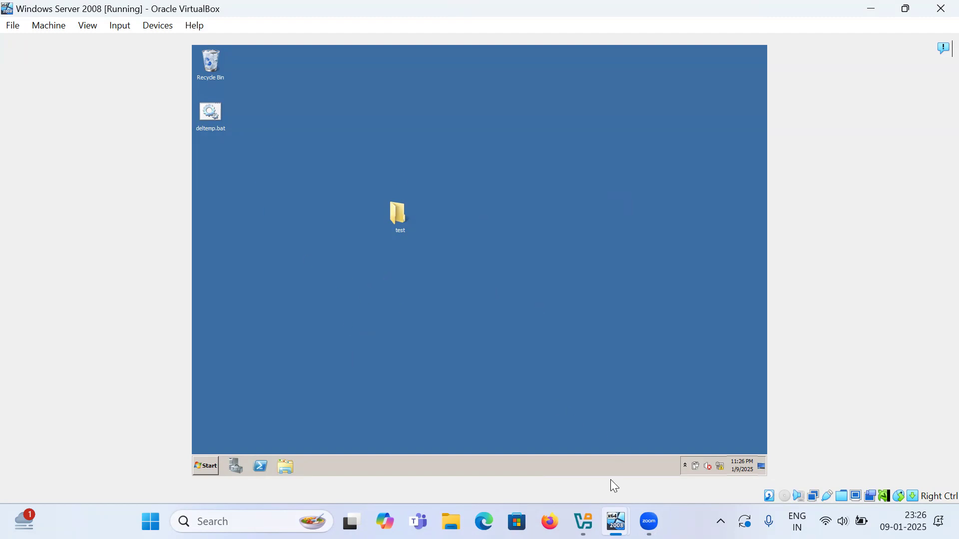
- Switch to the Windows Server 2008 (DNS) virtual machine and open its Start menu
mouse_move(616, 522)
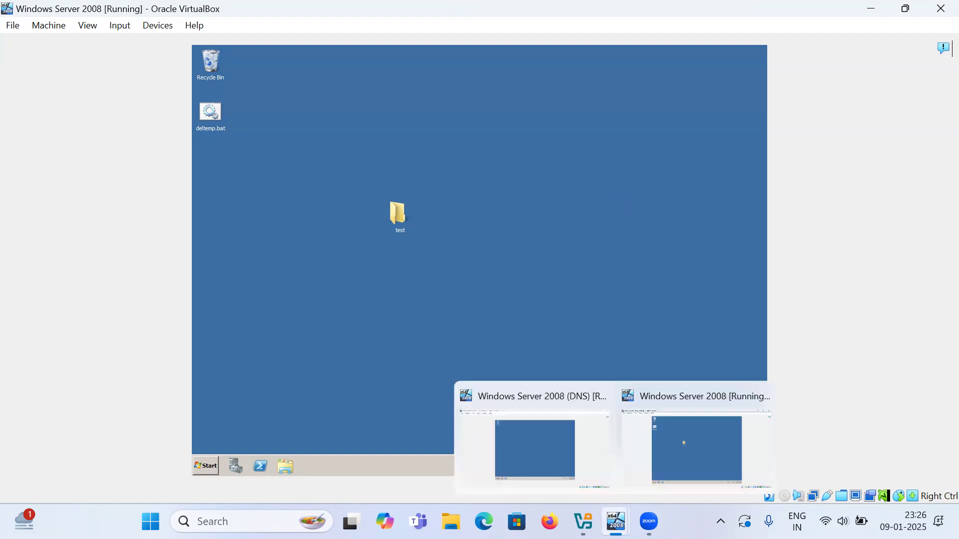
click(512, 441)
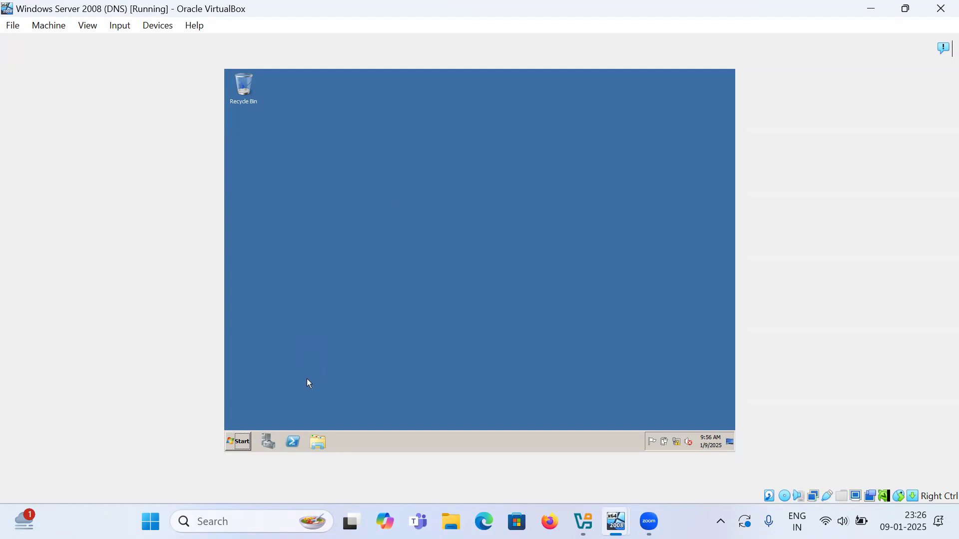
click(239, 442)
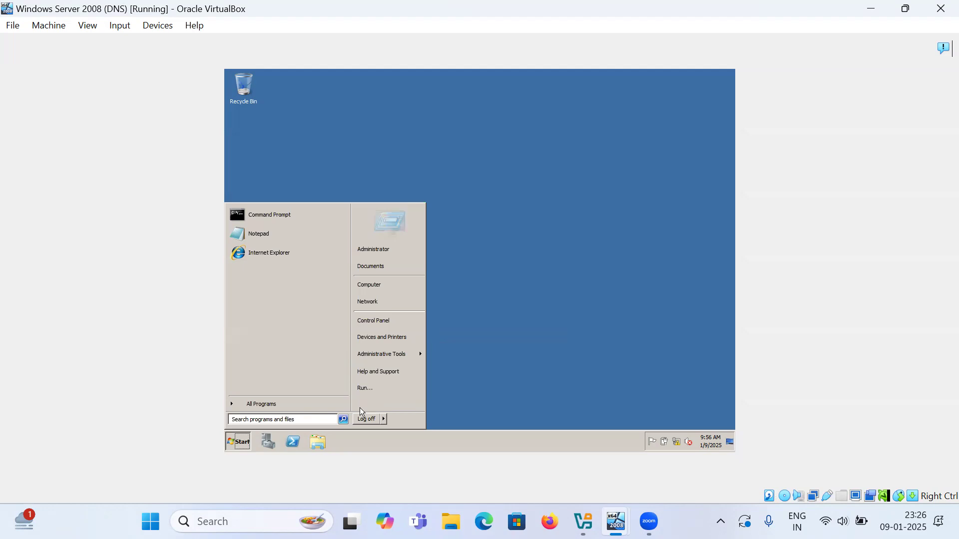
- Via ncpa.cpl, give Local Area Connection static IPv4 10.0.0.200 with mask 255.255.255.0
text(ncp)
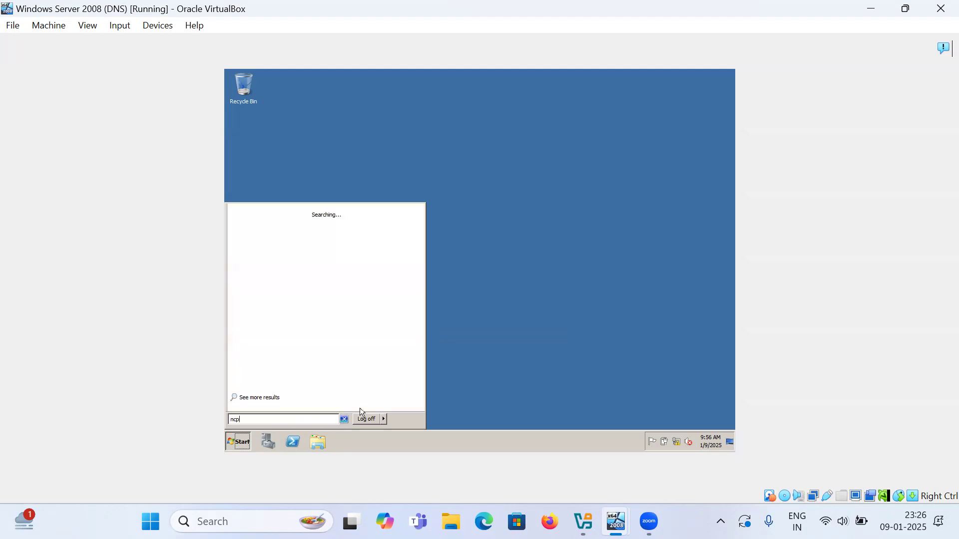
text(a.cpl)
key(Return)
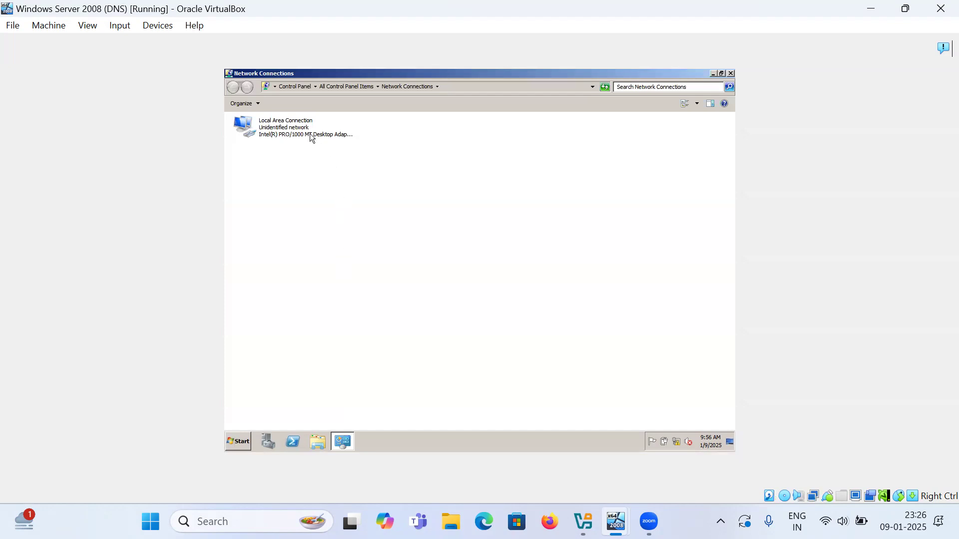
right_click(311, 137)
click(325, 214)
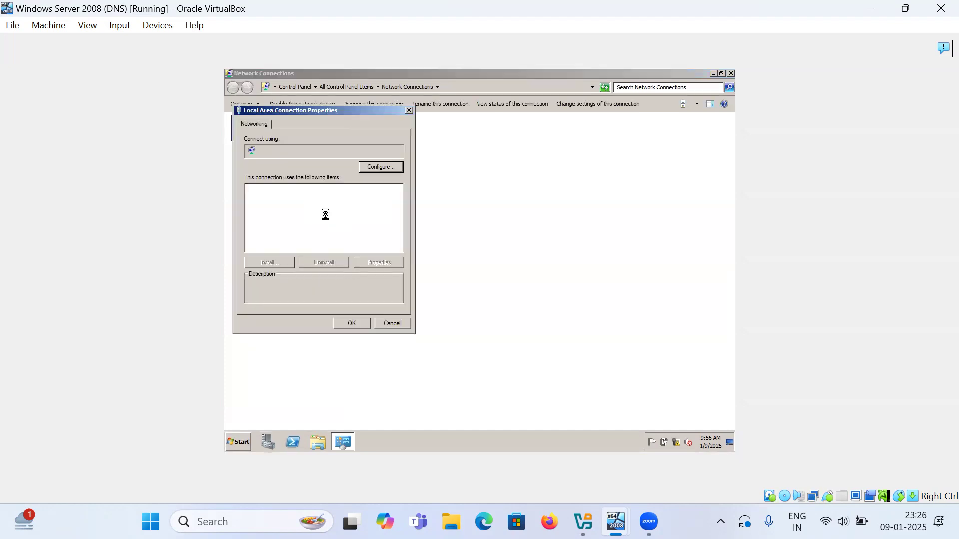
double_click(325, 223)
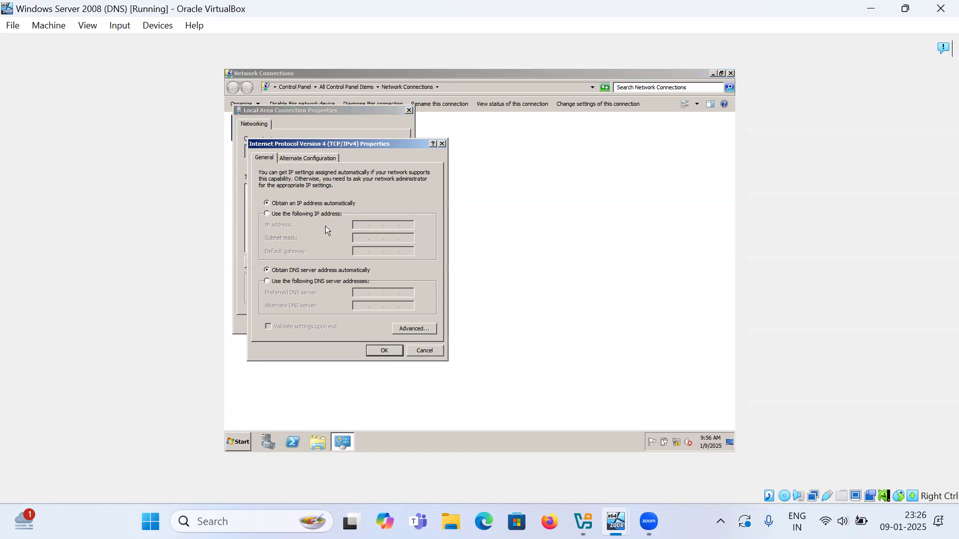
click(306, 213)
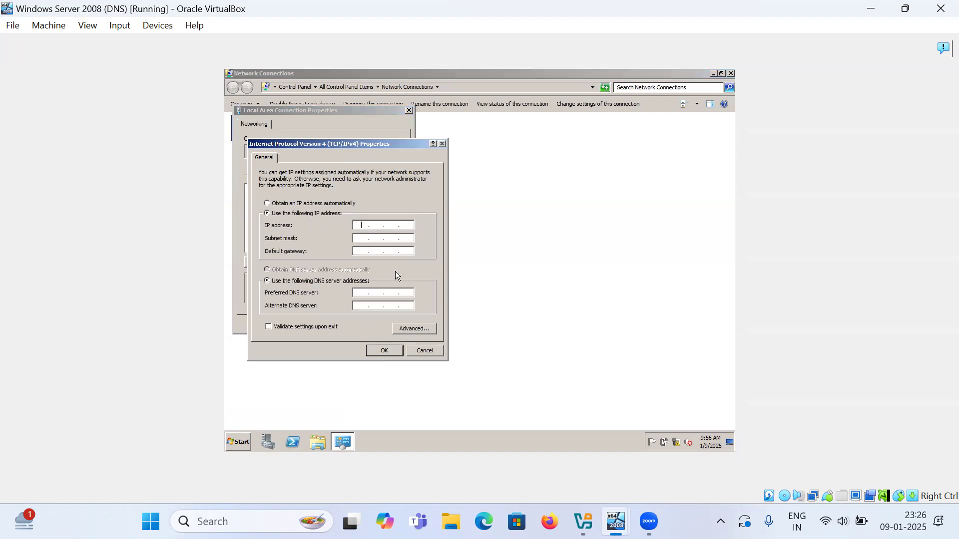
text(10 . 0 . 0 . 200)
key(Tab)
text(255 . 255 . 255 . 0)
key(Tab)
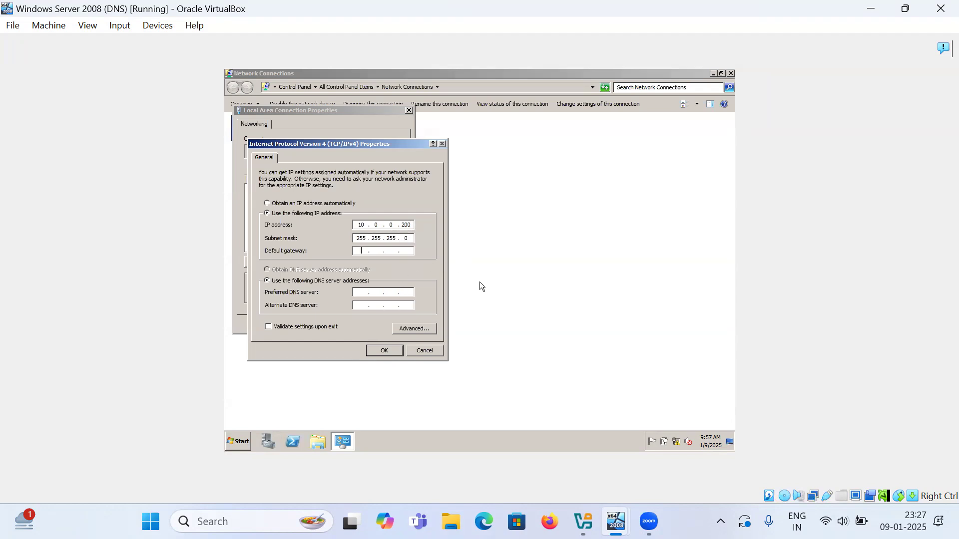
- On the first server, run ipconfig to confirm its address 10.0.0.1 and mask 255.255.255.0
mouse_move(602, 508)
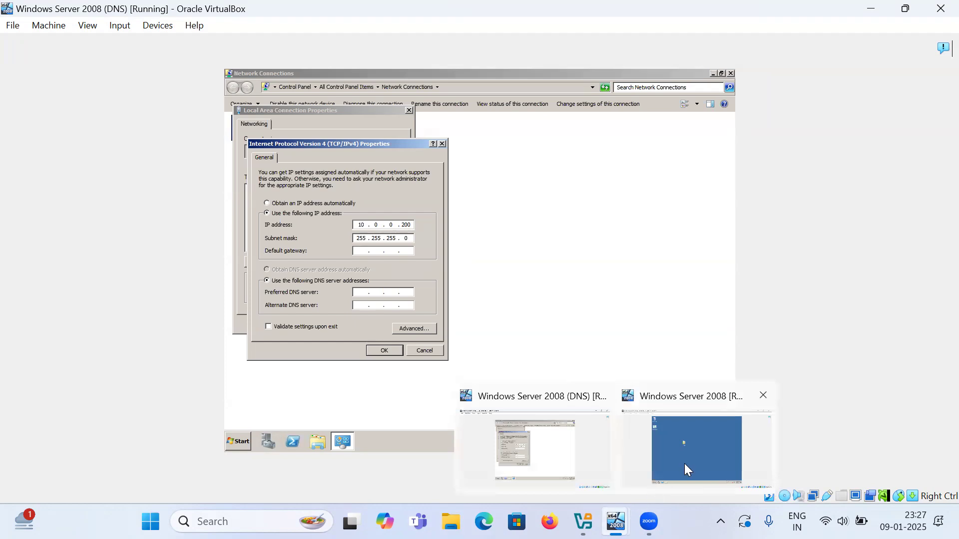
click(684, 464)
click(206, 466)
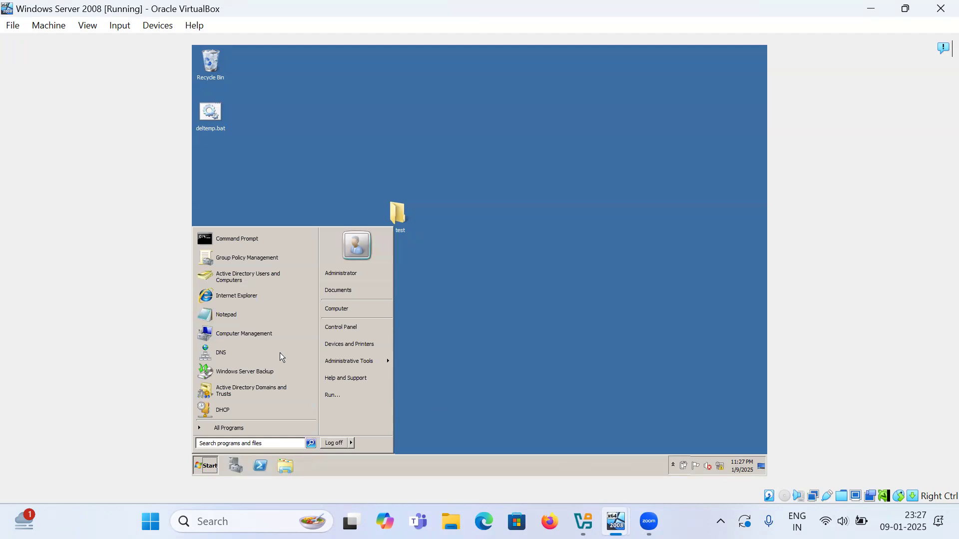
click(265, 241)
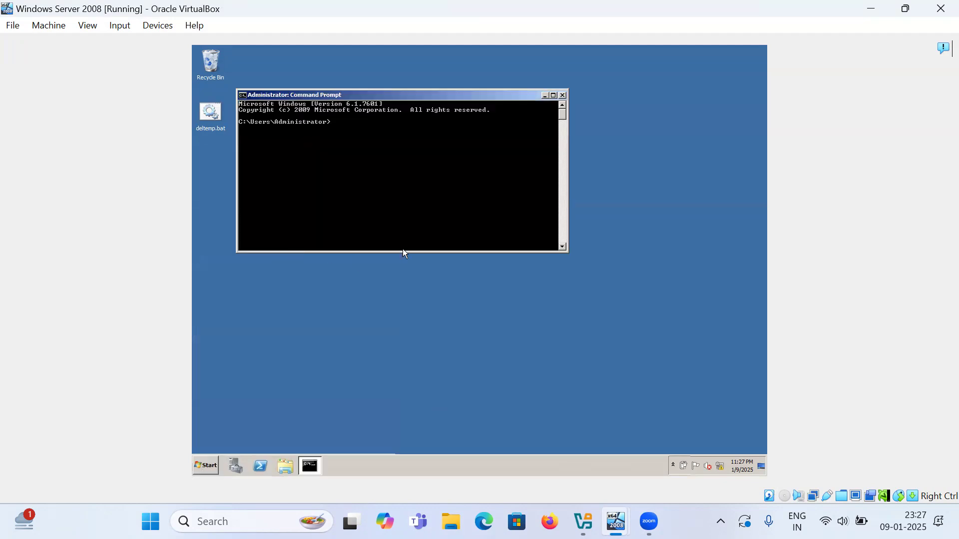
text(ipconfig)
key(Return)
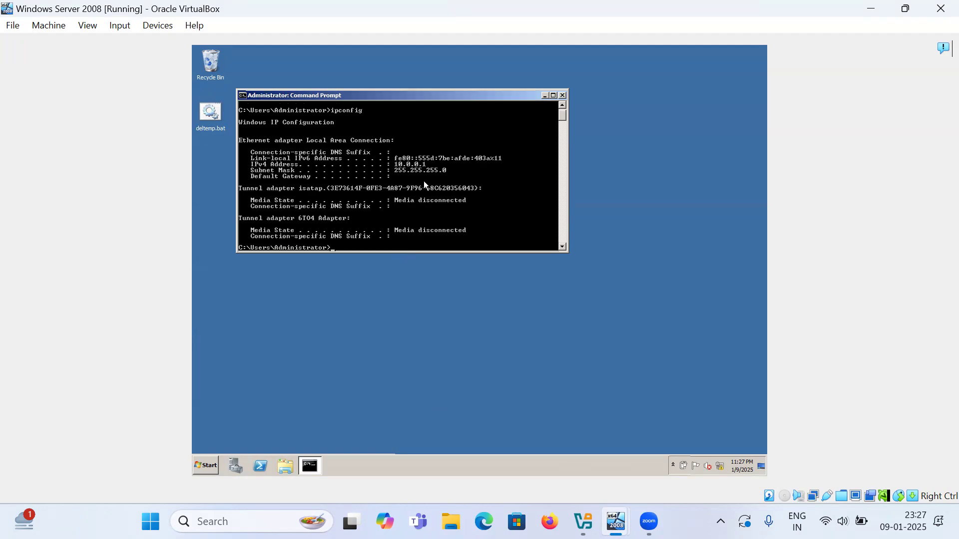
- In the DHCP console, view the IPv4 scope's address pool 10.0.0.2–10.0.0.100, then close it
click(195, 469)
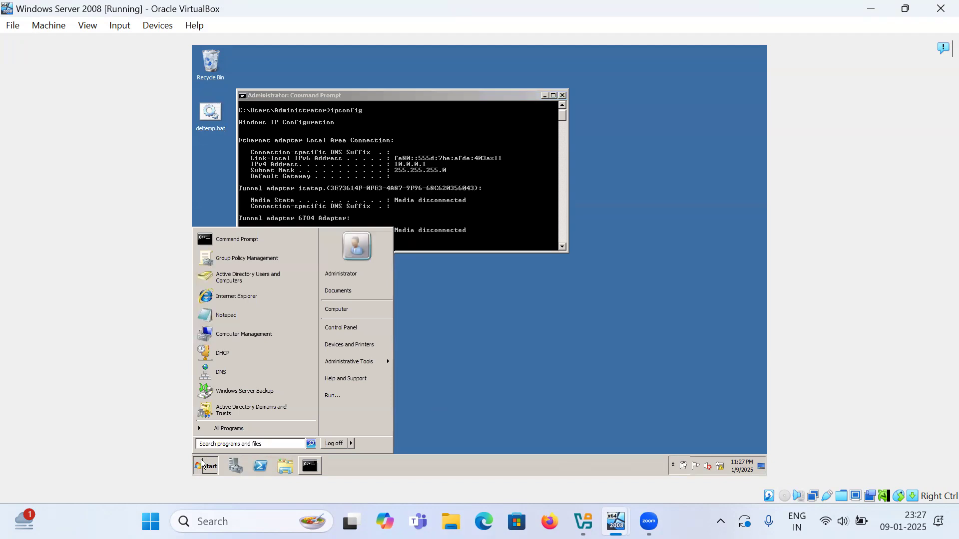
click(233, 357)
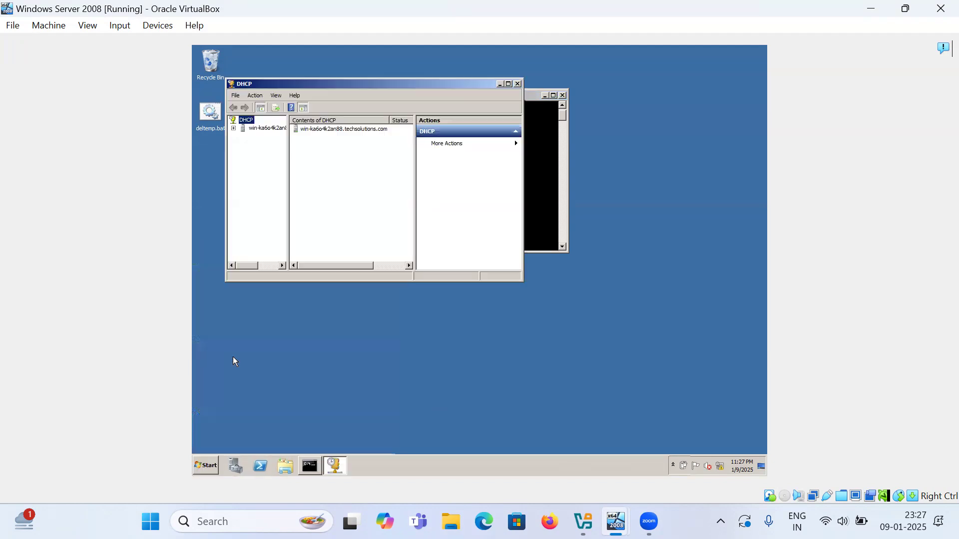
click(509, 84)
click(233, 96)
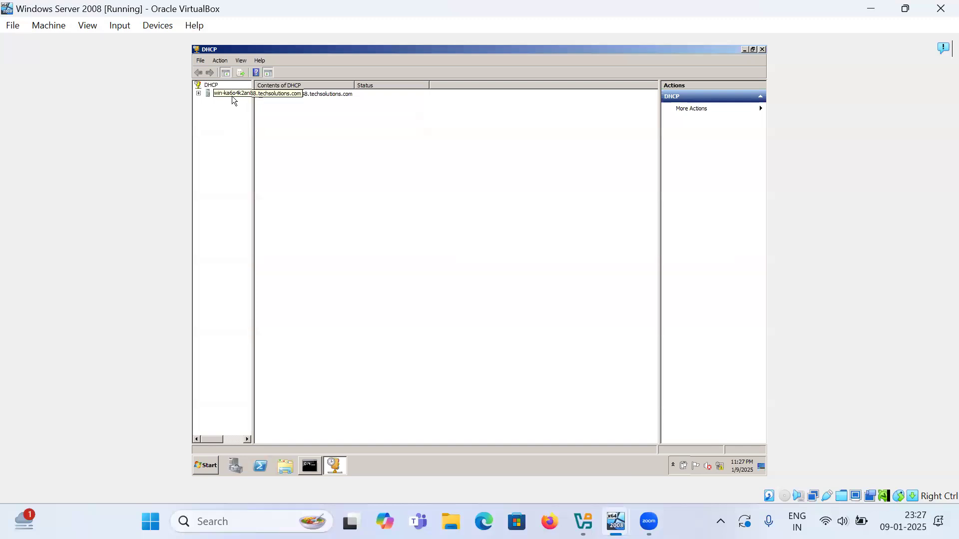
click(275, 97)
double_click(274, 97)
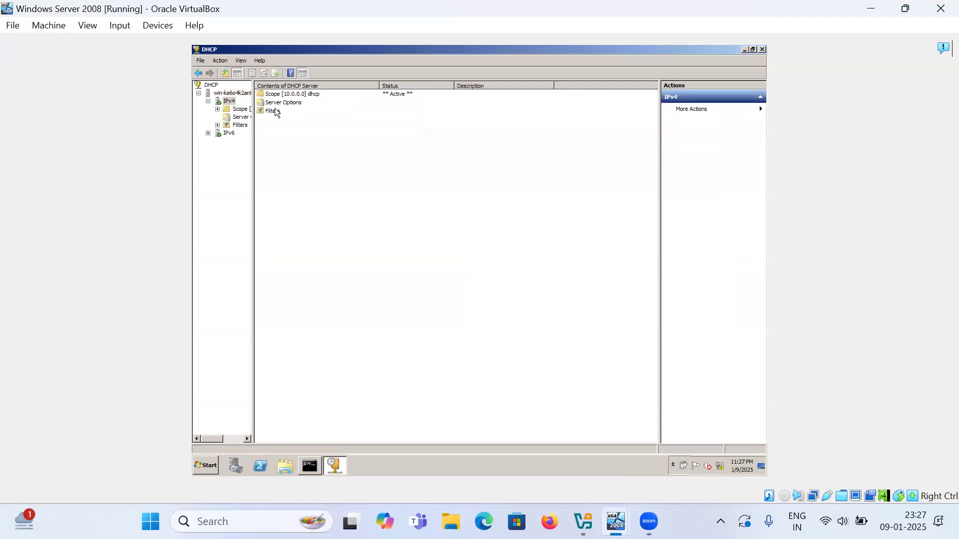
double_click(282, 96)
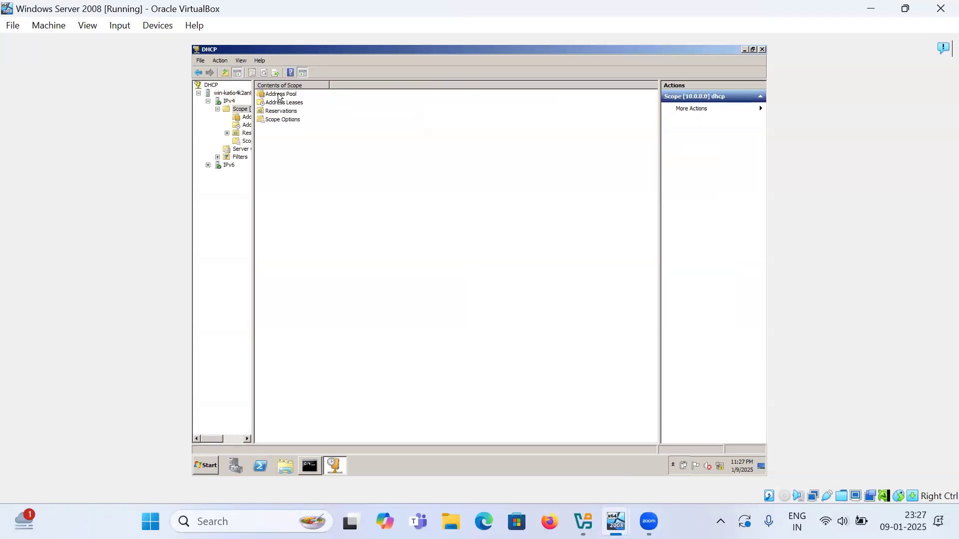
double_click(280, 95)
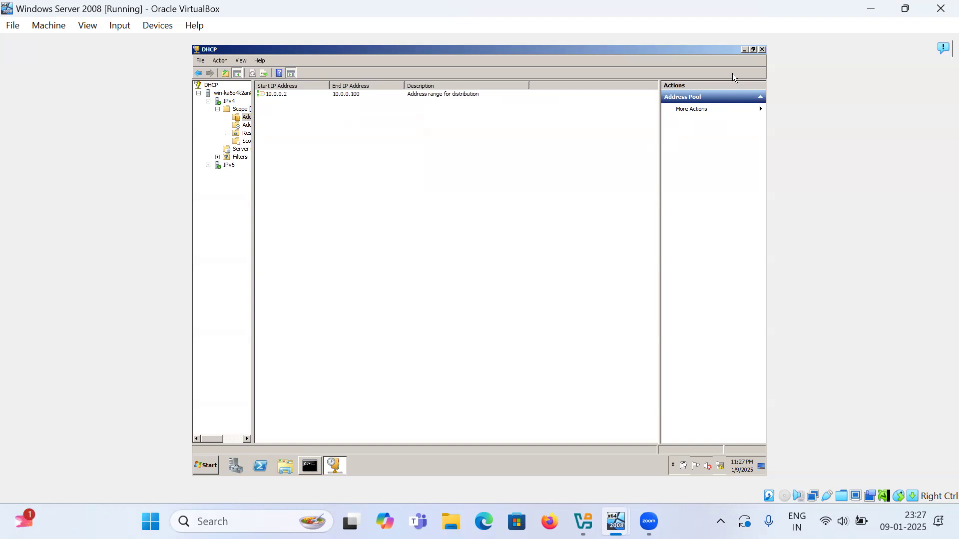
click(762, 50)
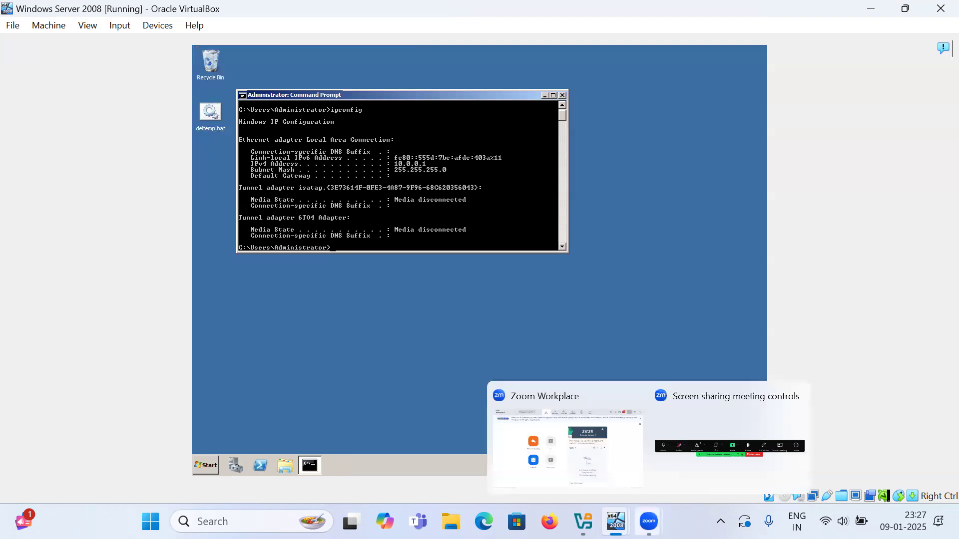
- On the DNS VM, enter gateway and preferred DNS 10.0.0.1 and apply the IPv4 settings
mouse_move(616, 521)
click(534, 440)
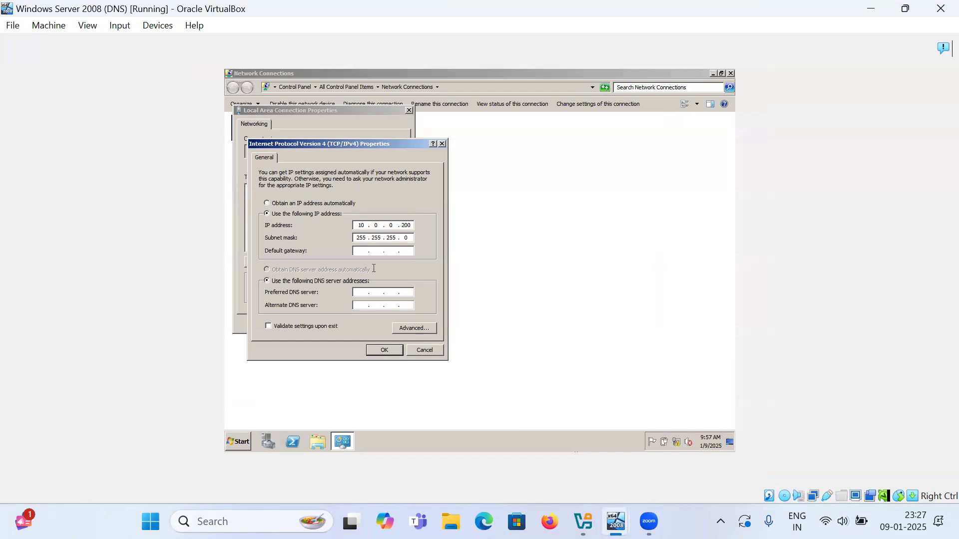
text(0 . 0 . 0 . 1)
key(Tab)
key(Tab)
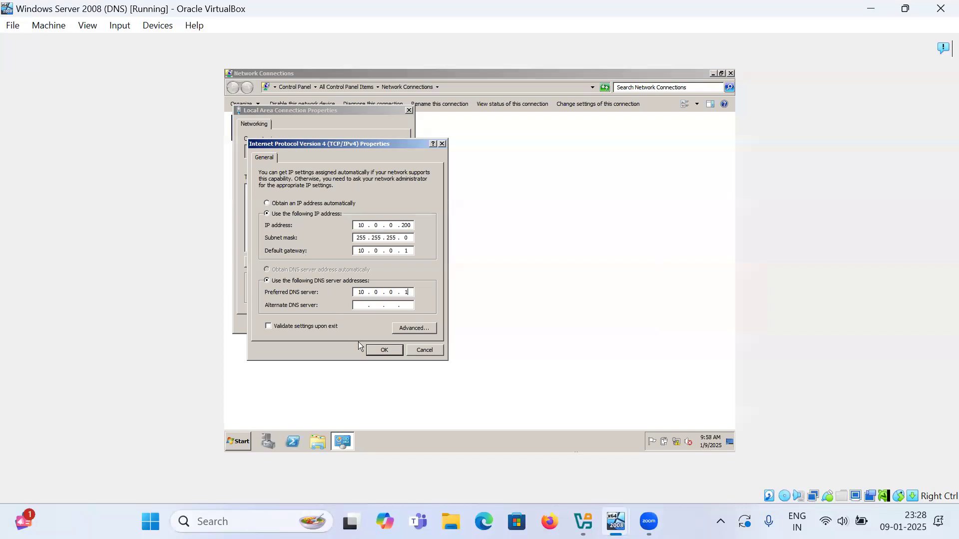
click(383, 350)
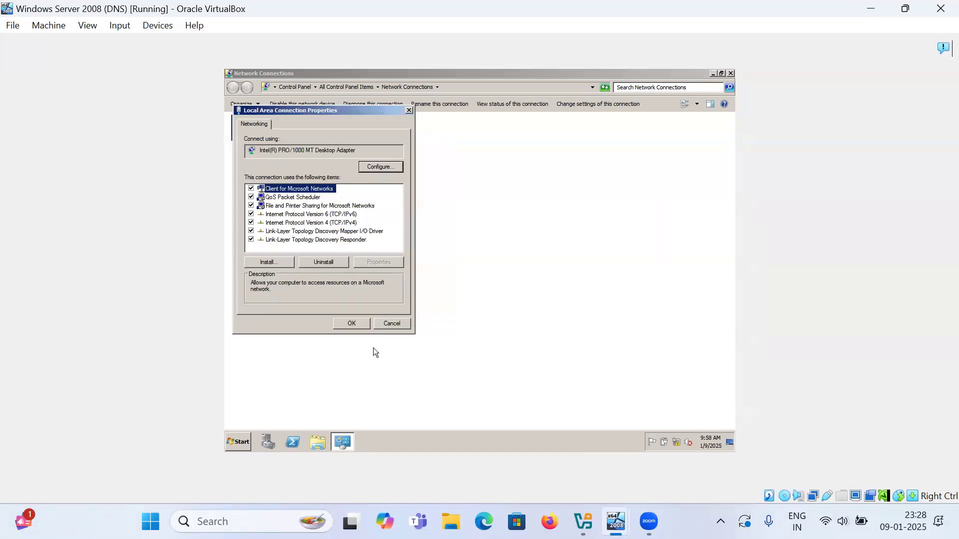
click(352, 325)
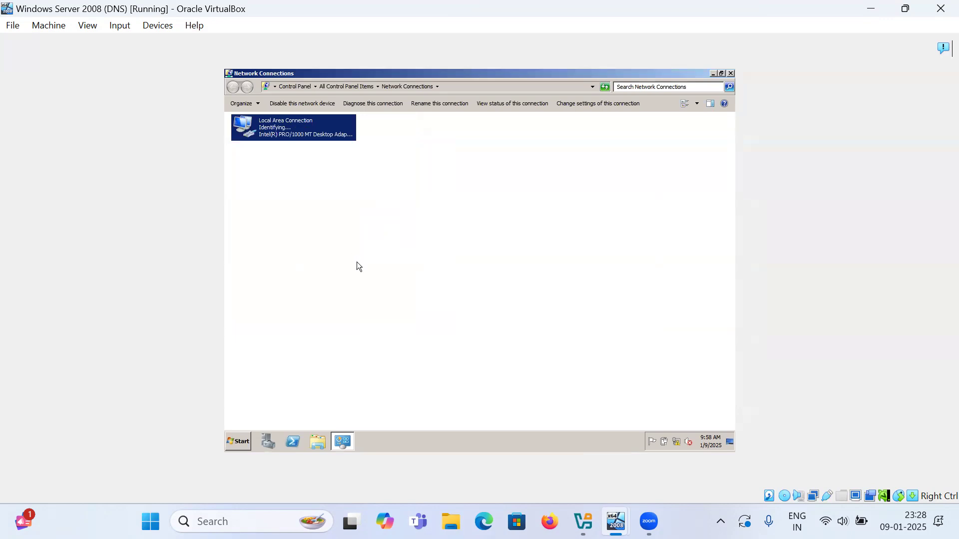
- In Control Panel's Windows Firewall settings, switch the firewall off for home/work and public networks
click(294, 86)
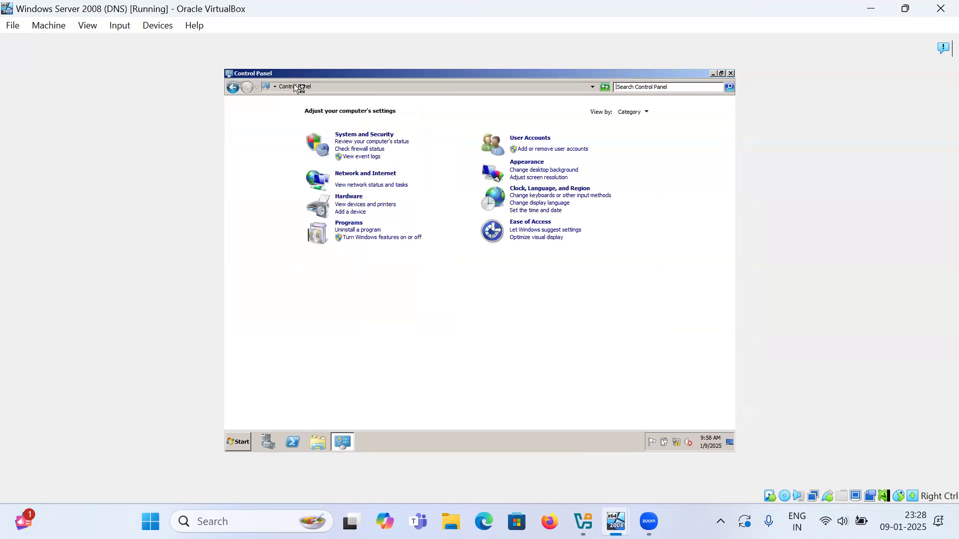
click(624, 112)
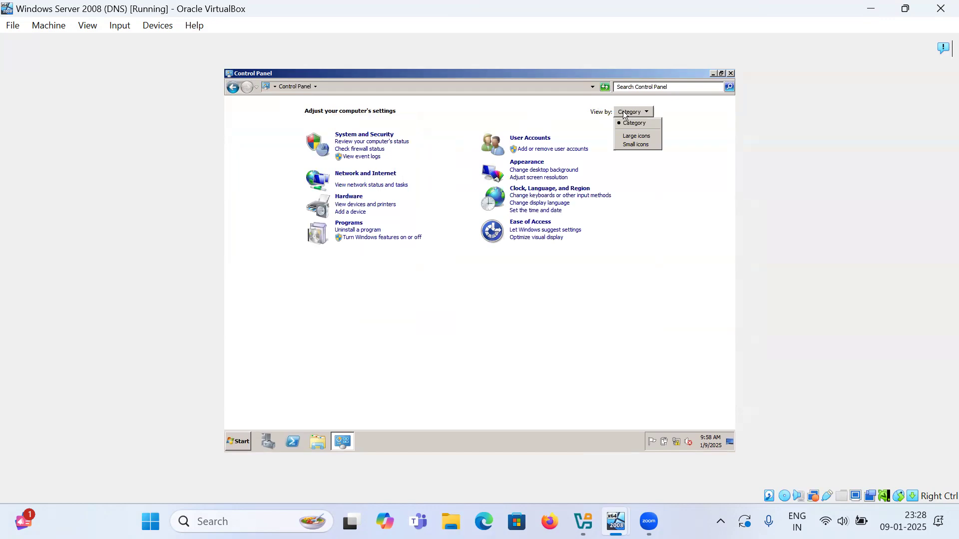
click(636, 136)
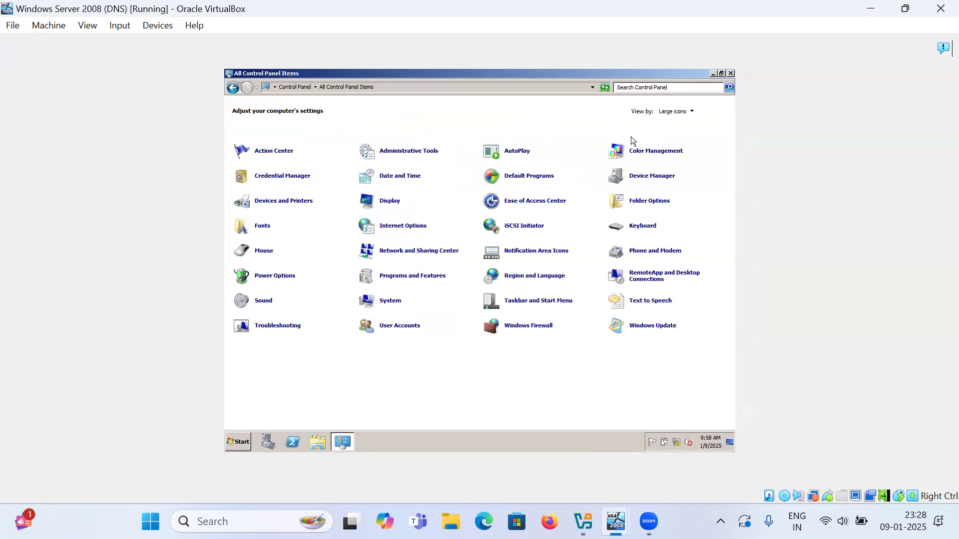
click(529, 327)
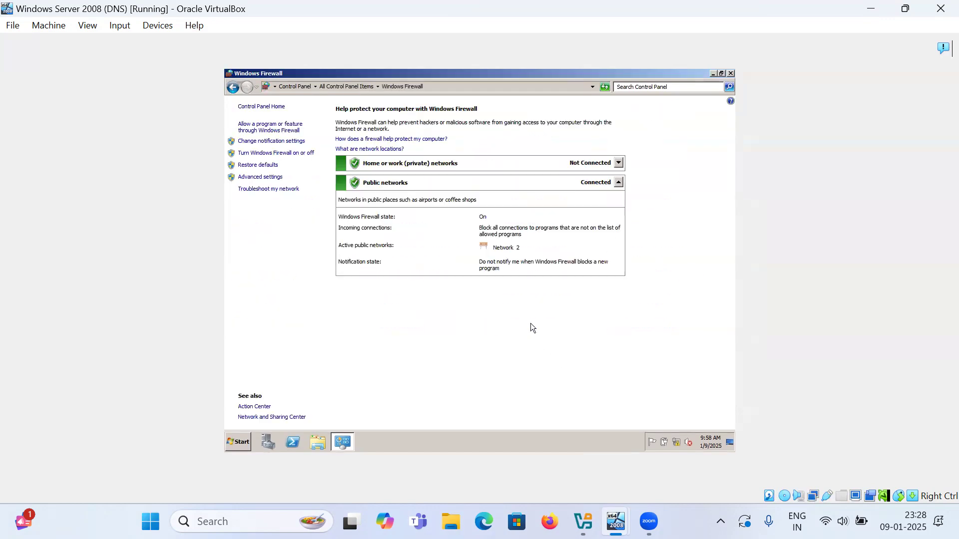
click(282, 154)
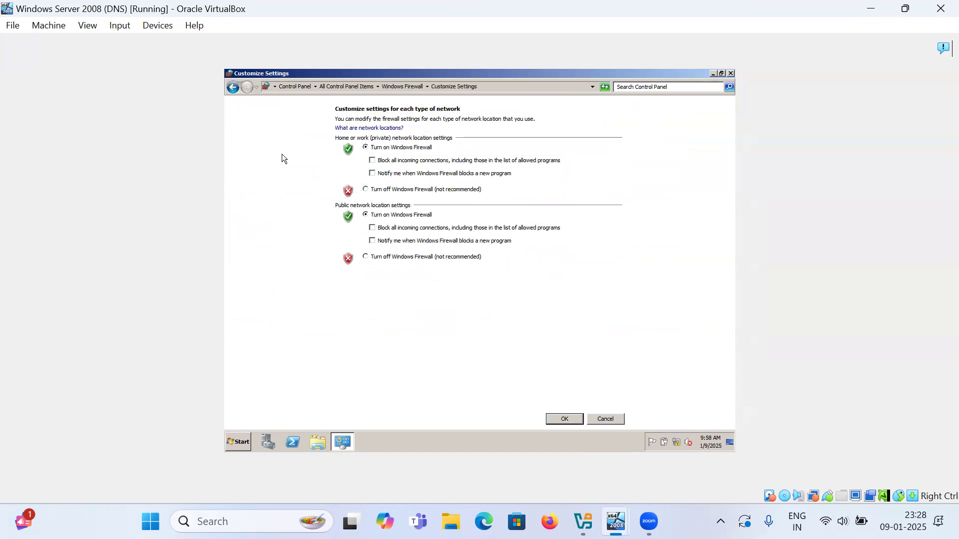
click(375, 189)
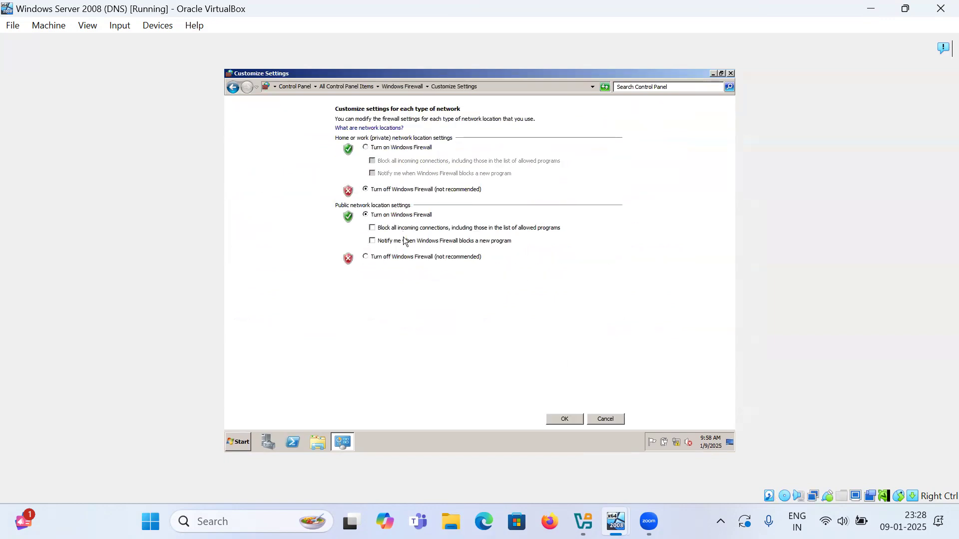
click(407, 258)
click(560, 419)
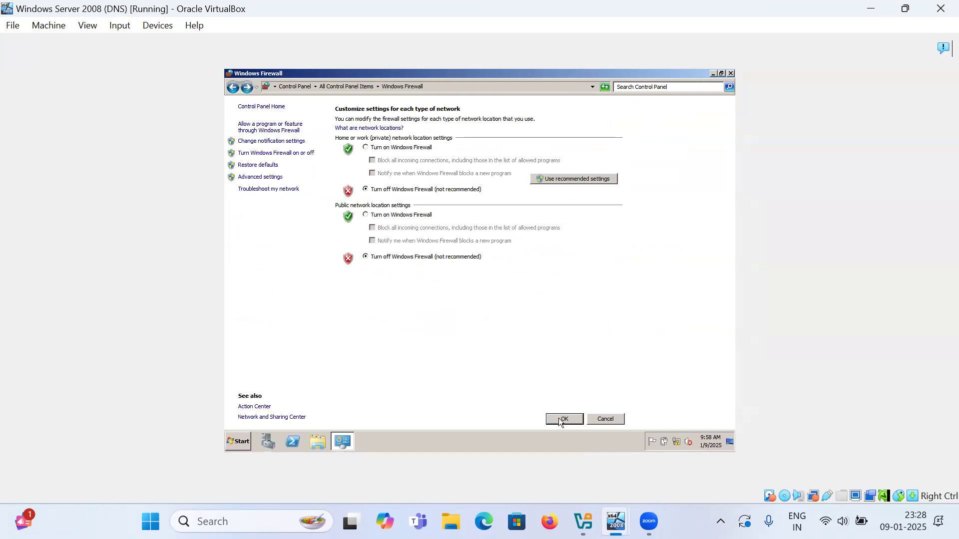
click(730, 72)
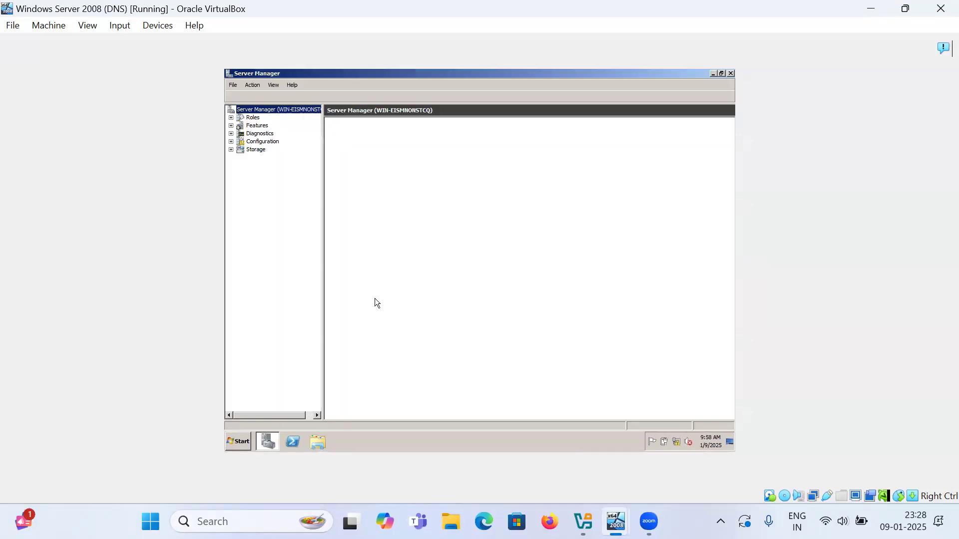
- Add the Active Directory Domain Services role with required .NET Framework 3.5.1 features via Server Manager
click(252, 117)
click(622, 183)
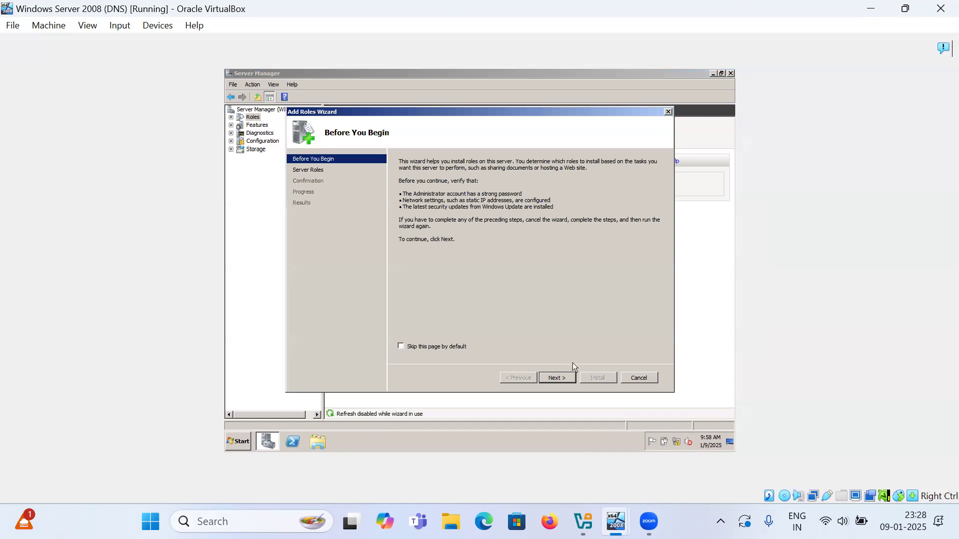
click(565, 377)
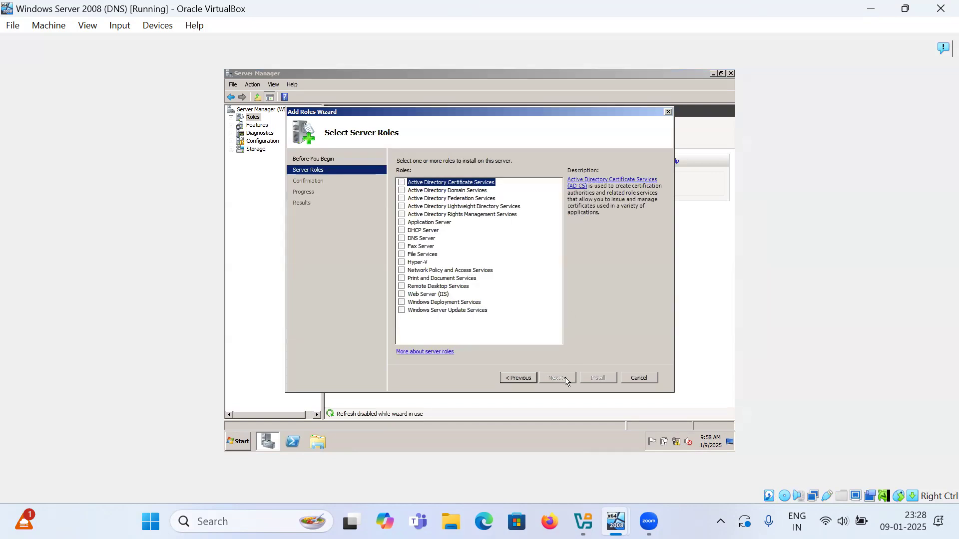
click(402, 191)
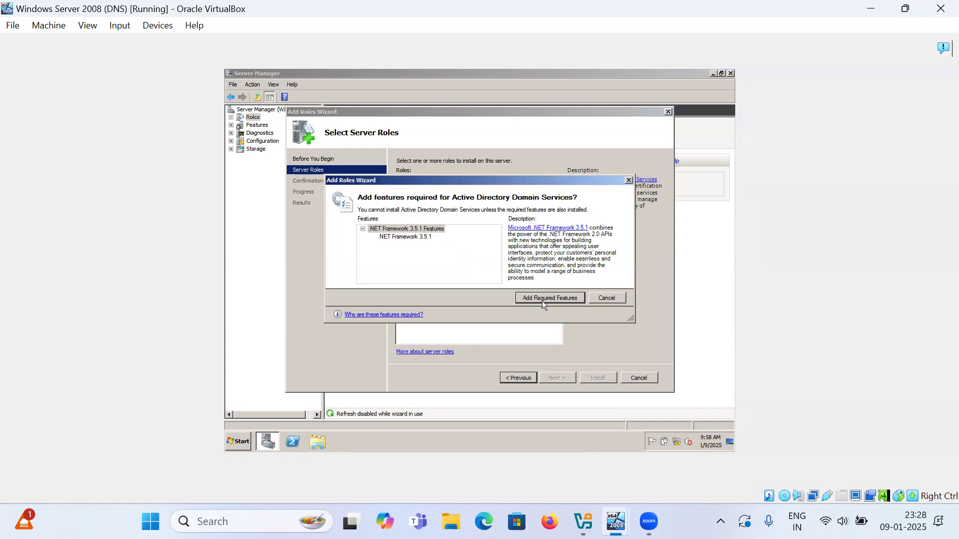
click(542, 299)
click(545, 378)
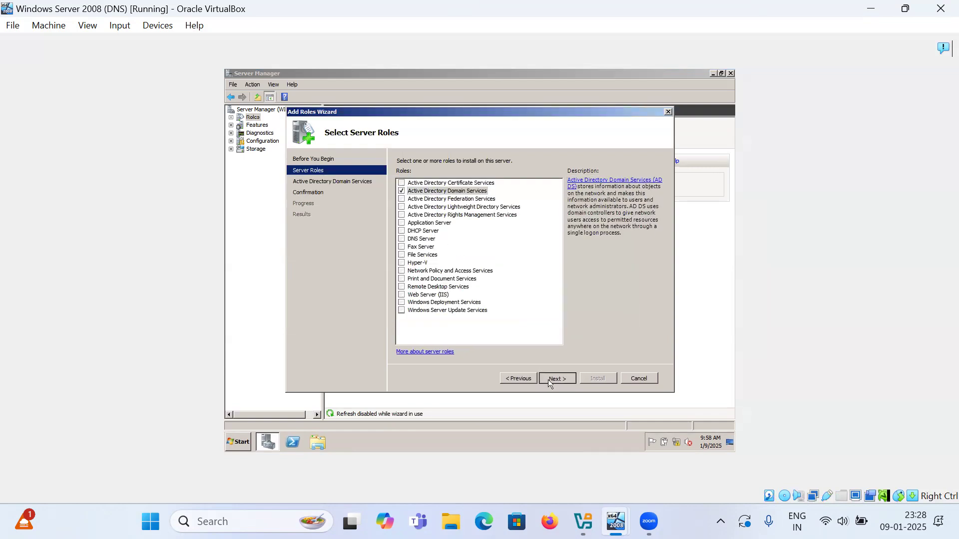
click(548, 379)
click(592, 378)
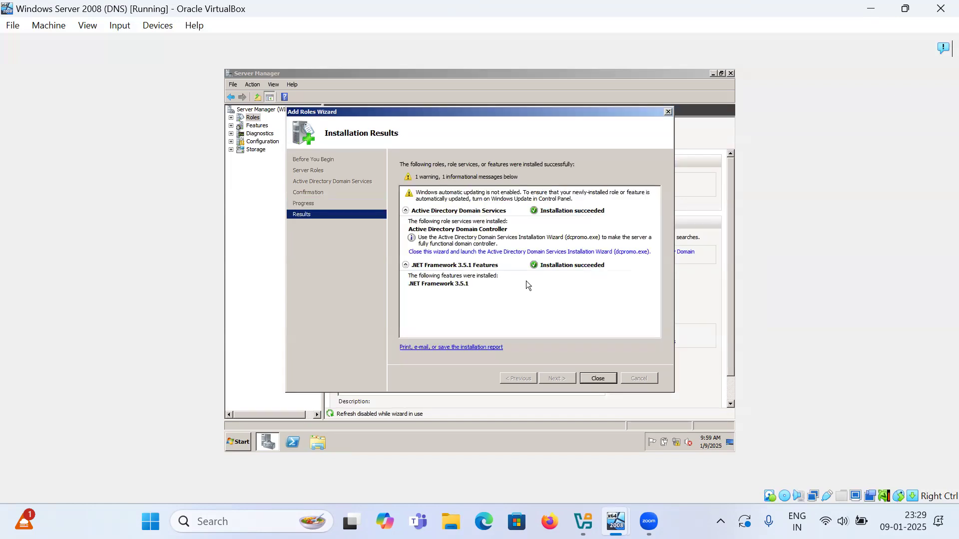
click(598, 378)
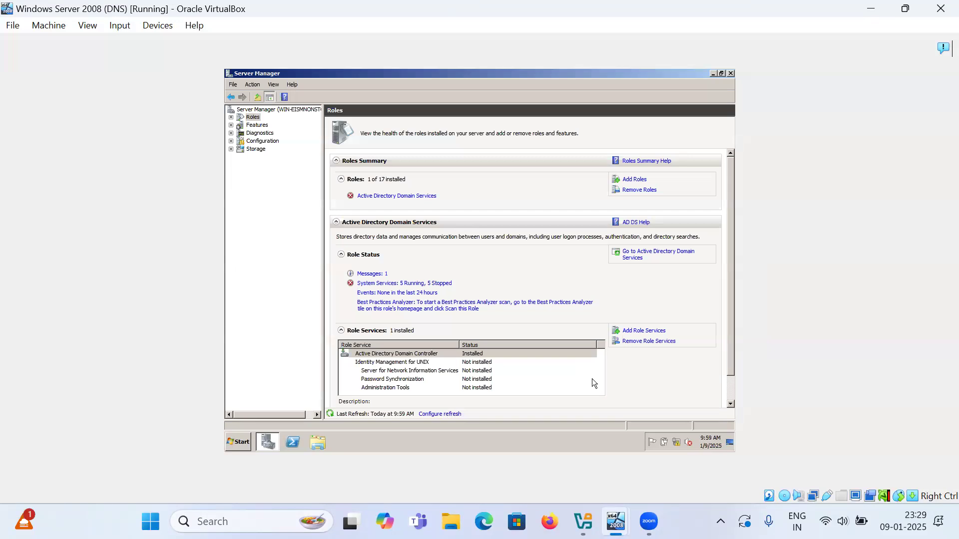
- Close Server Manager and open the Start menu search
click(730, 73)
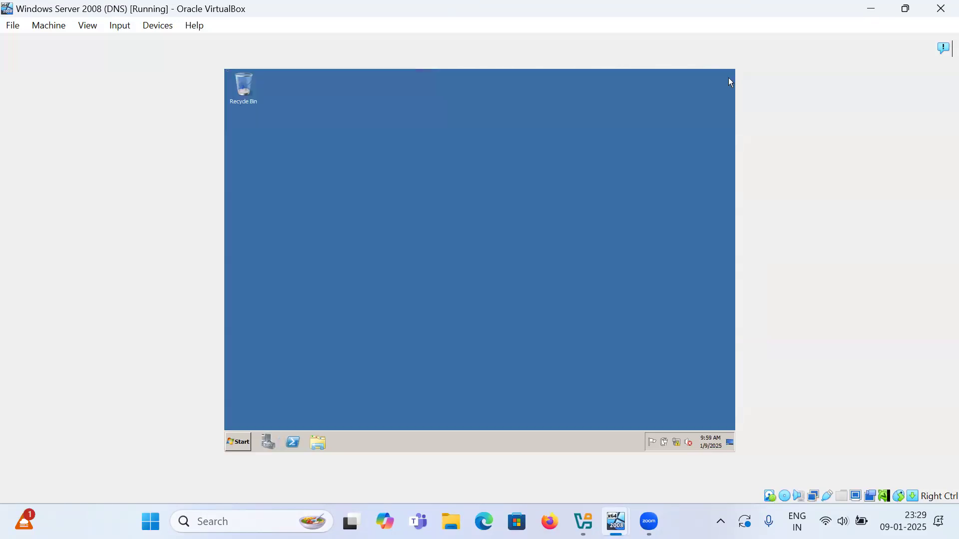
click(238, 441)
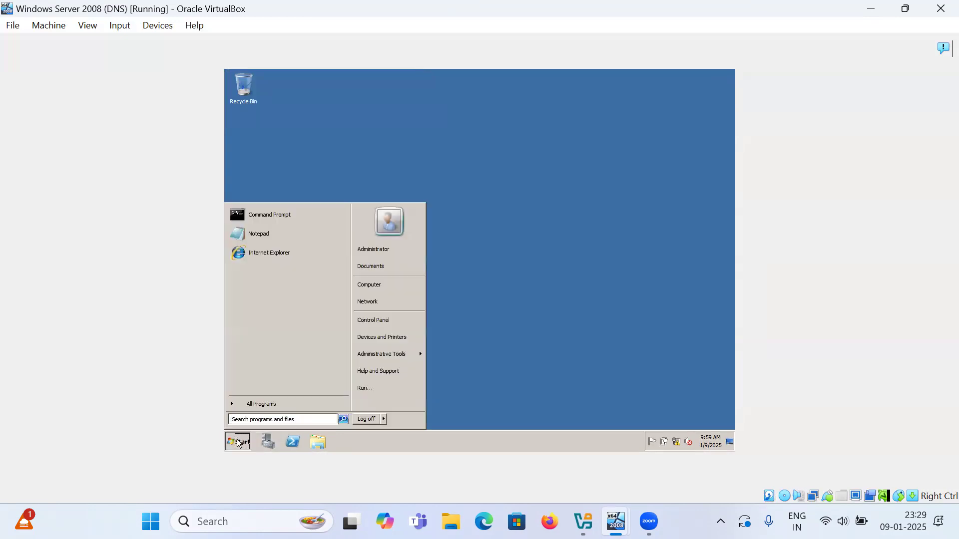
- Launch dcpromo and choose to create a new domain in an existing forest
text(dcpromo)
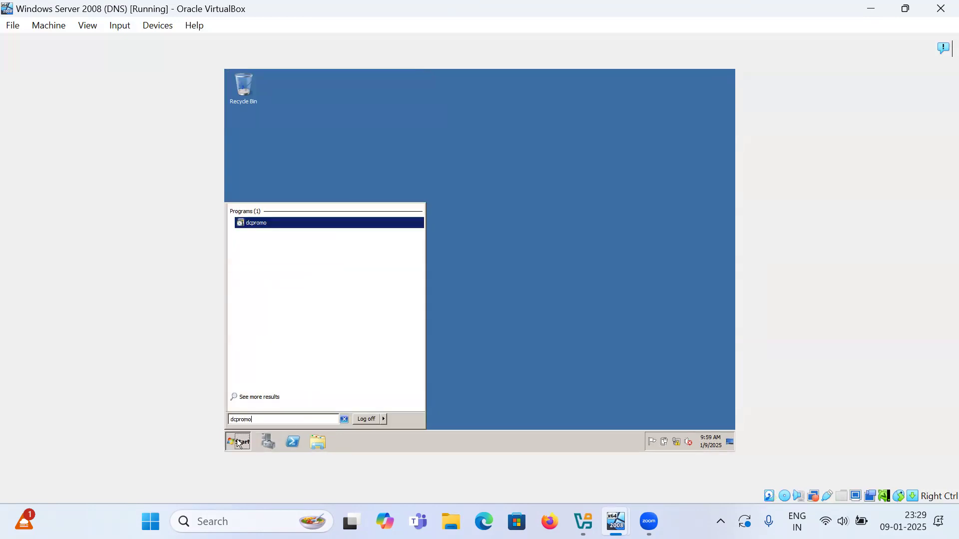
key(Return)
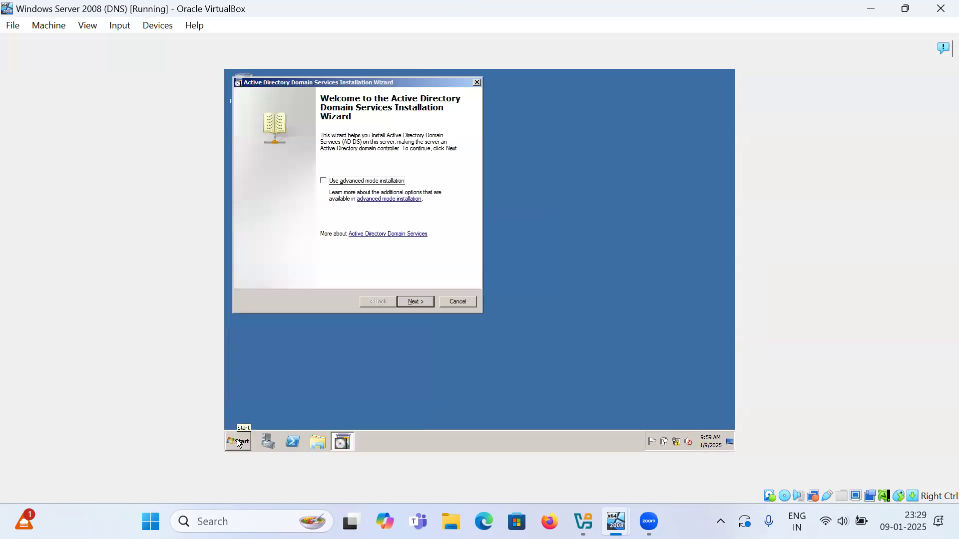
click(415, 302)
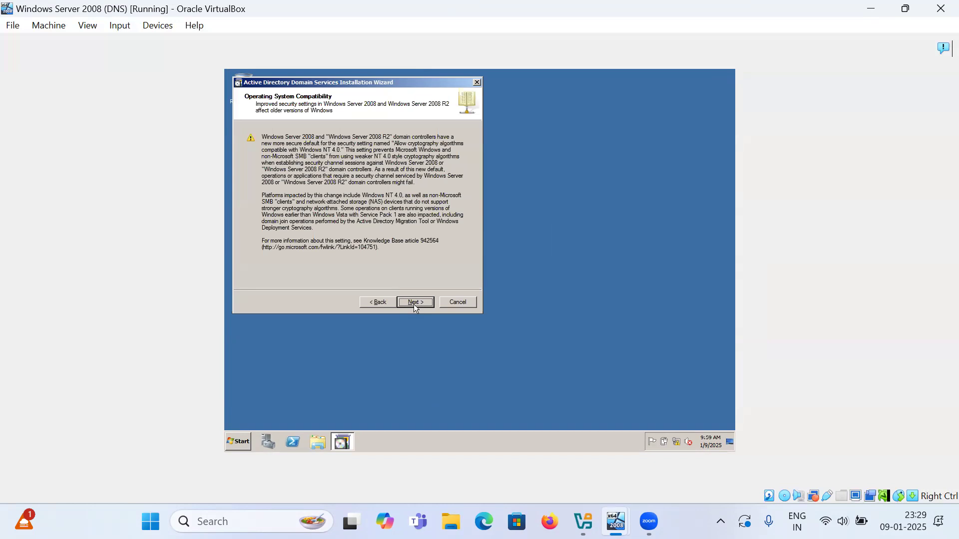
click(415, 303)
click(277, 131)
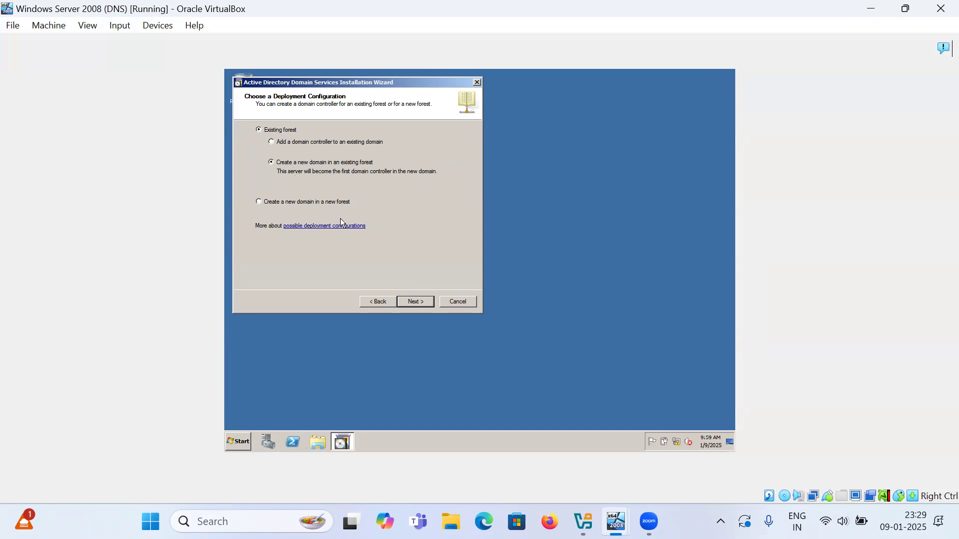
click(419, 301)
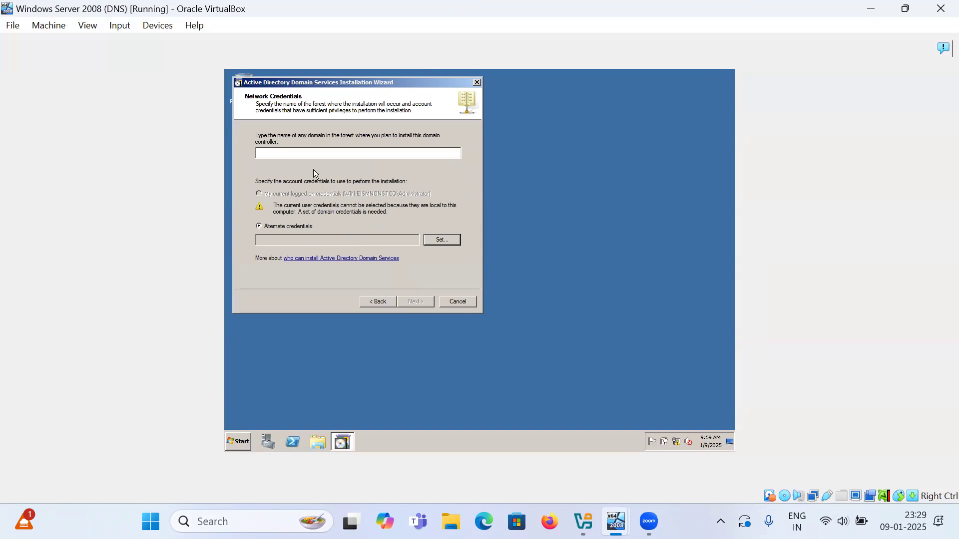
- Specify forest techsolutions.com with the Administrator account and its password as credentials
text(techsolutions.com)
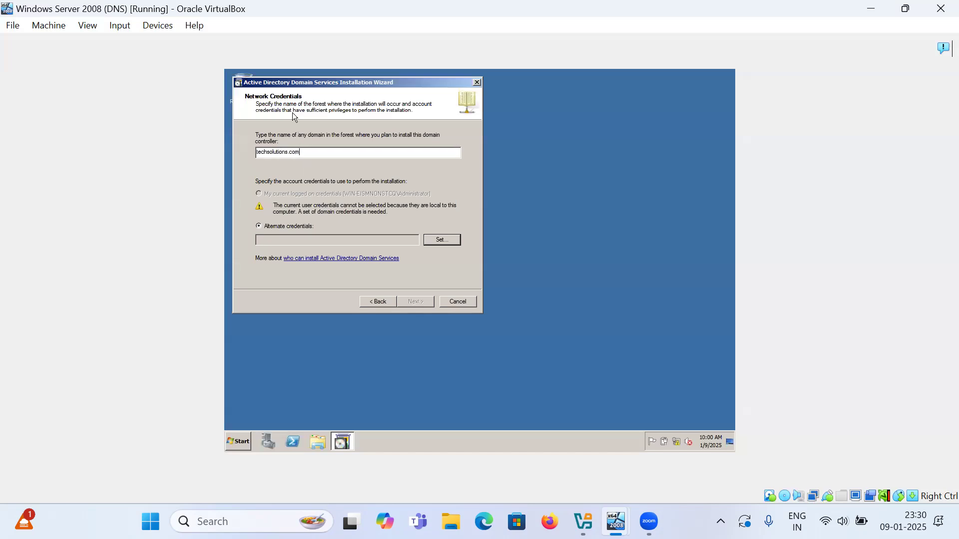
click(442, 240)
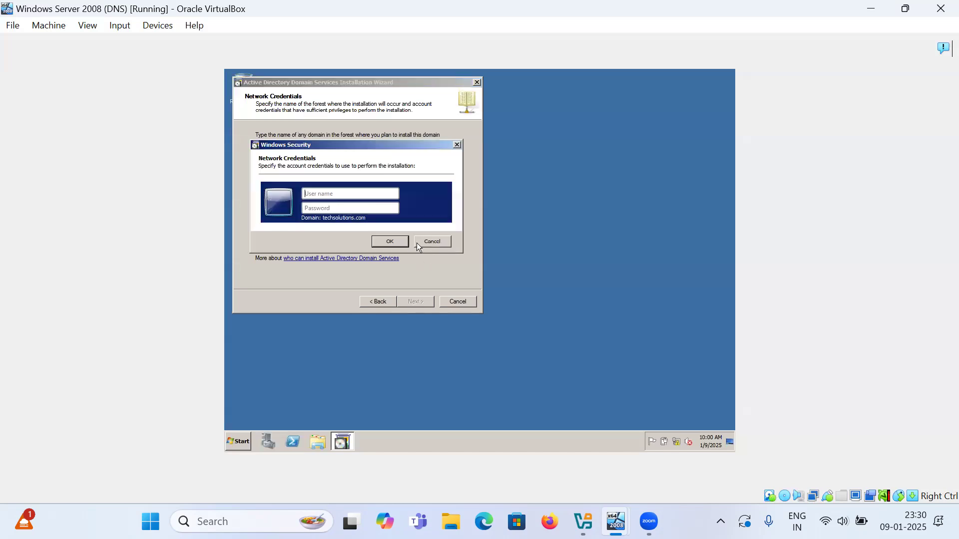
text(Admin)
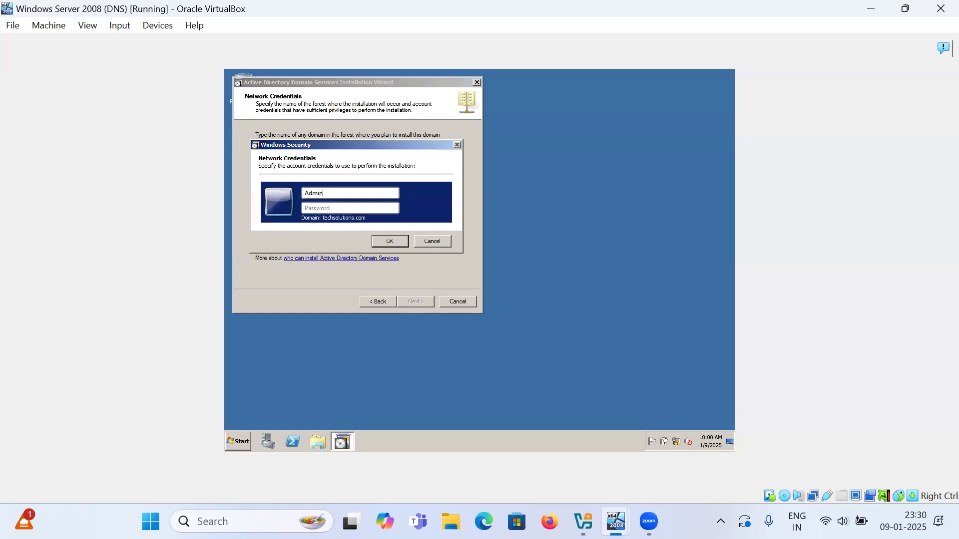
text(istrator)
key(Tab)
text(••••••)
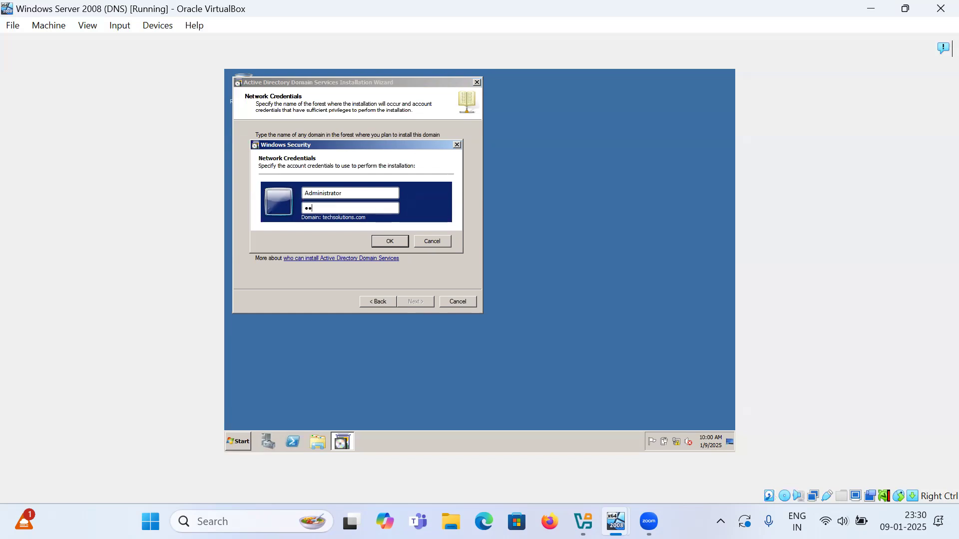
text(•••••)
key(Return)
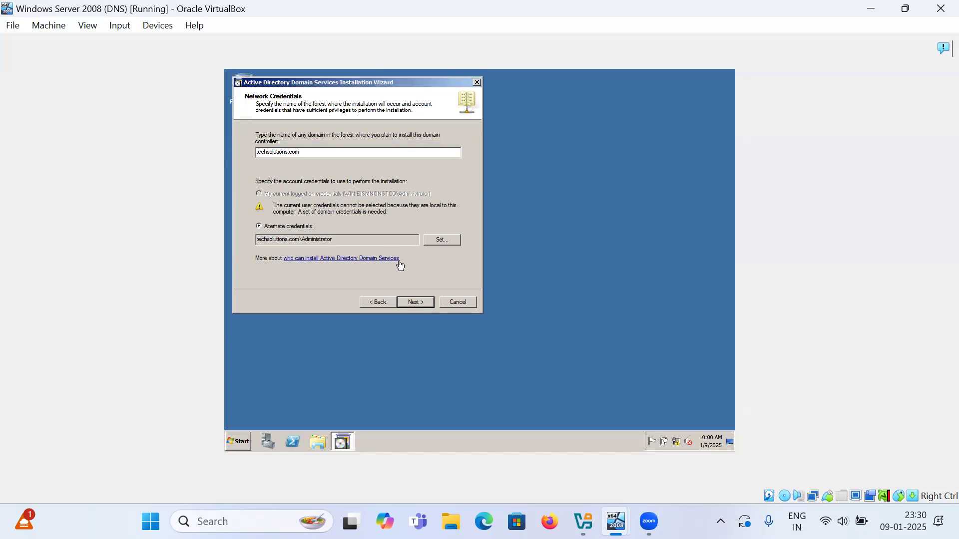
click(414, 303)
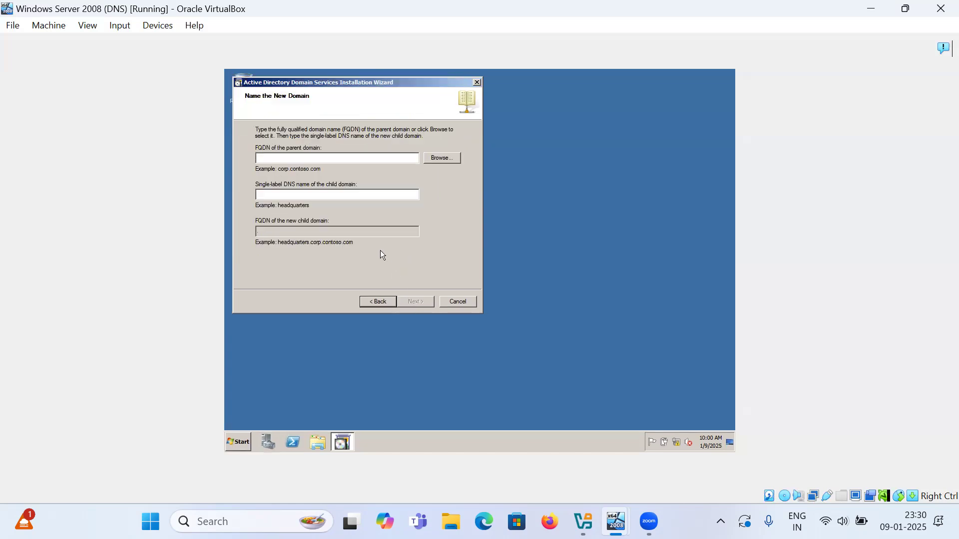
- Name the new child domain 'us' under parent domain techsolutions.com
text(techsolutions.com)
key(Tab)
key(Tab)
text(us)
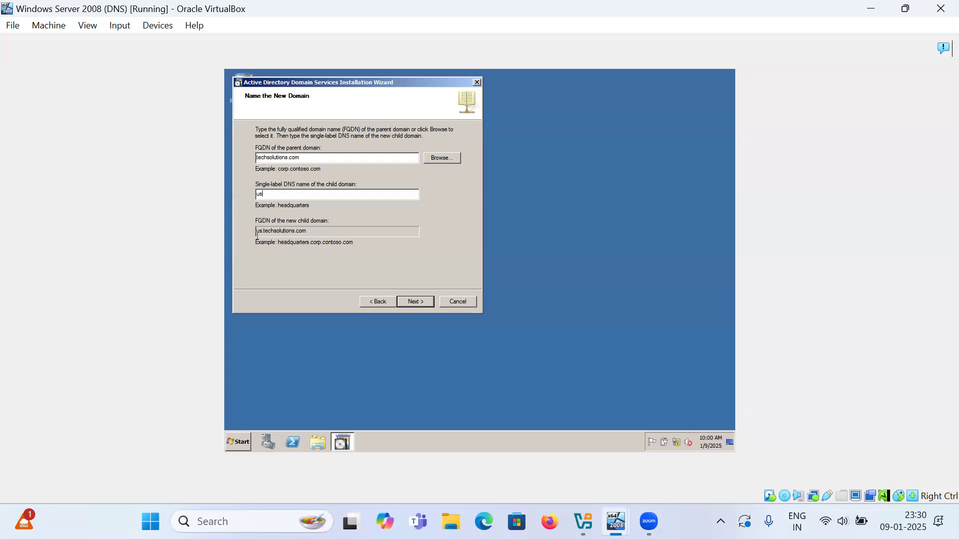
click(417, 303)
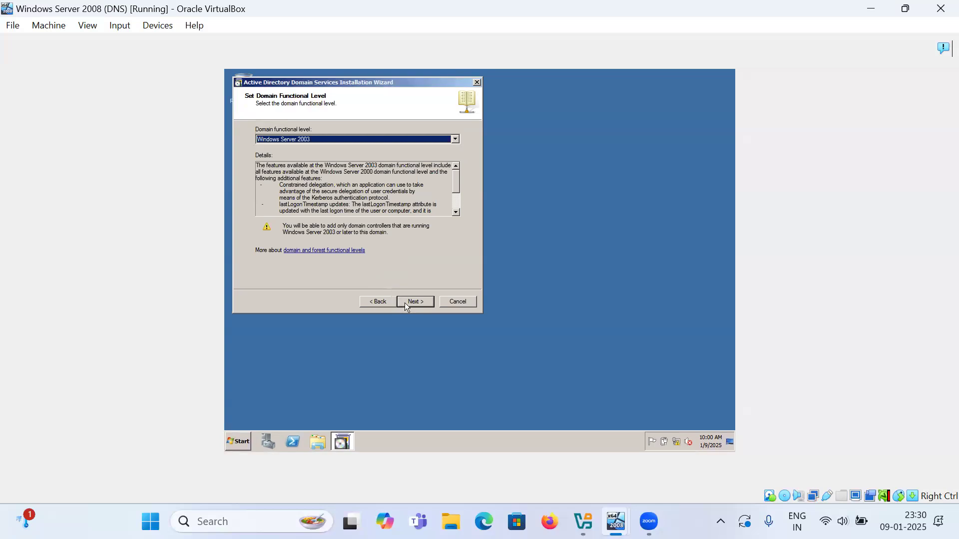
- Accept Windows Server 2003 functional level and default site, and skip installing DNS server
click(405, 303)
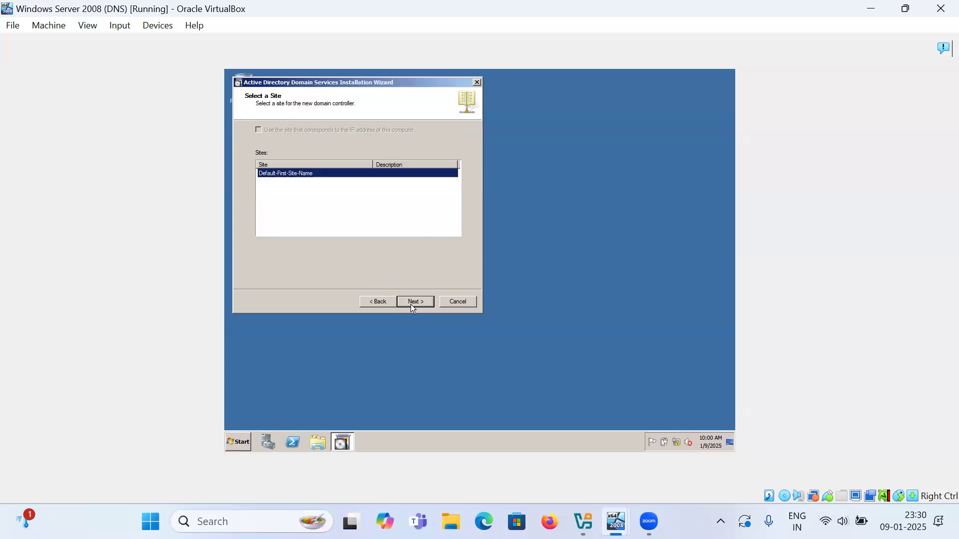
click(411, 302)
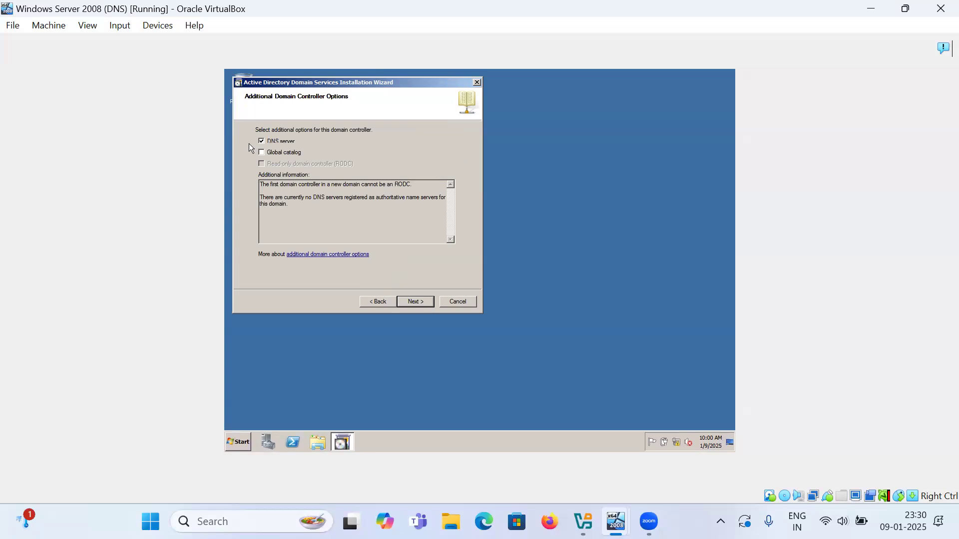
click(262, 143)
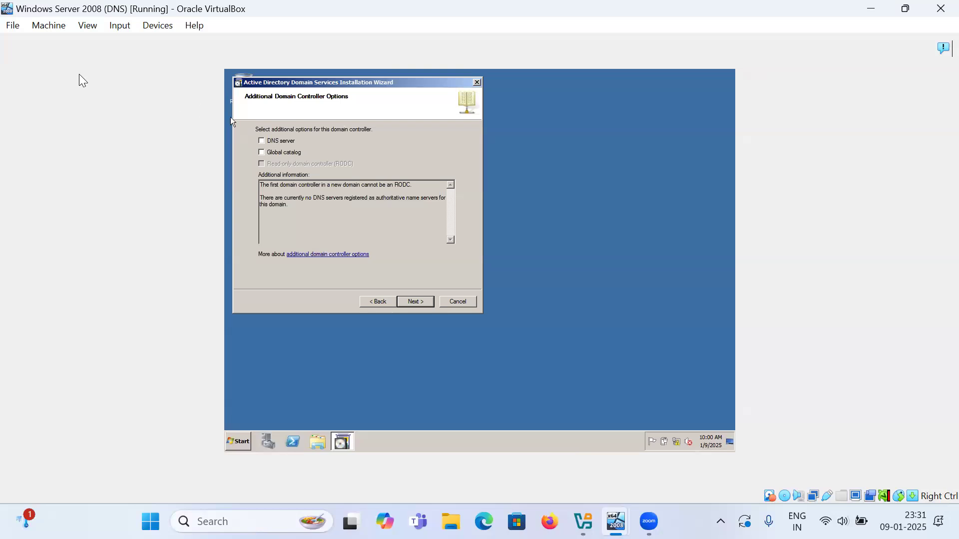
click(416, 301)
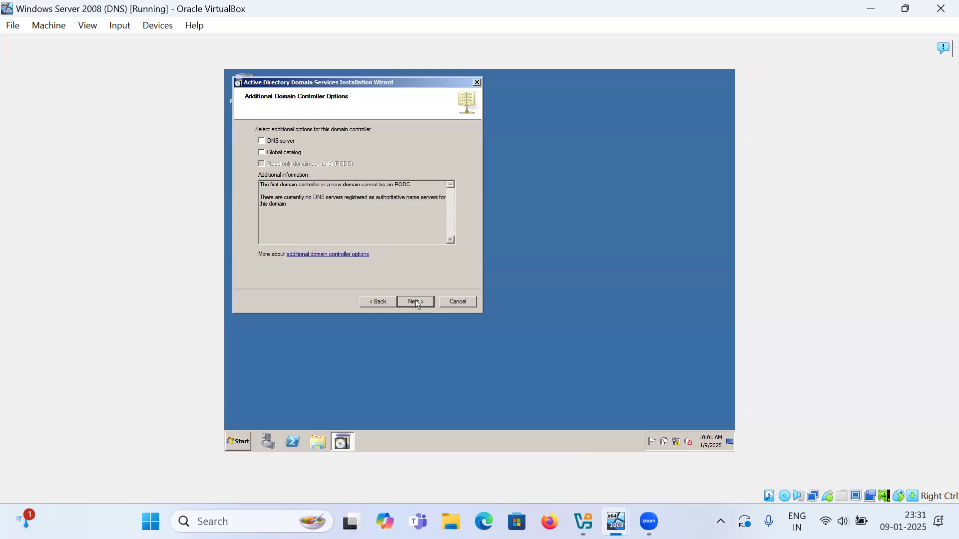
click(518, 293)
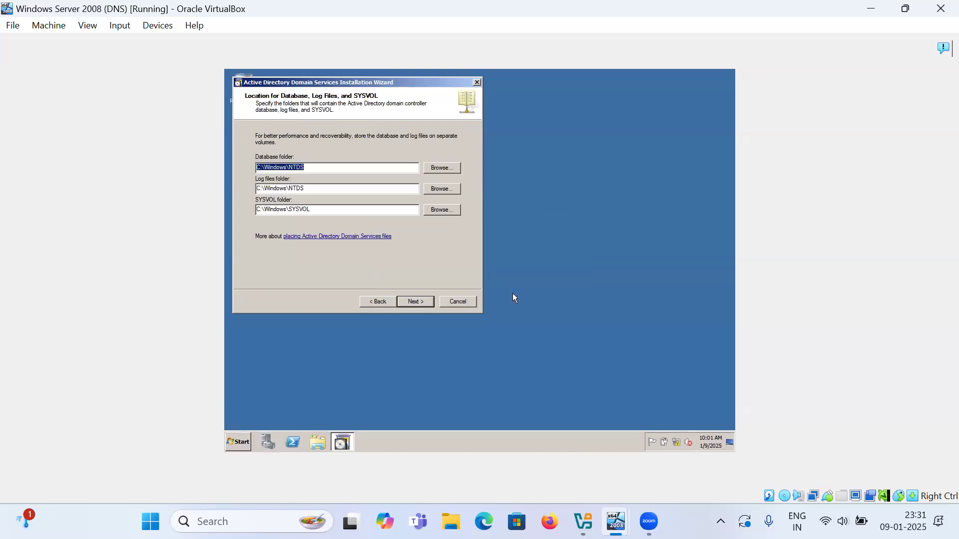
- Keep default database/SYSVOL folders, set the Restore Mode password, and enable reboot on completion
click(413, 301)
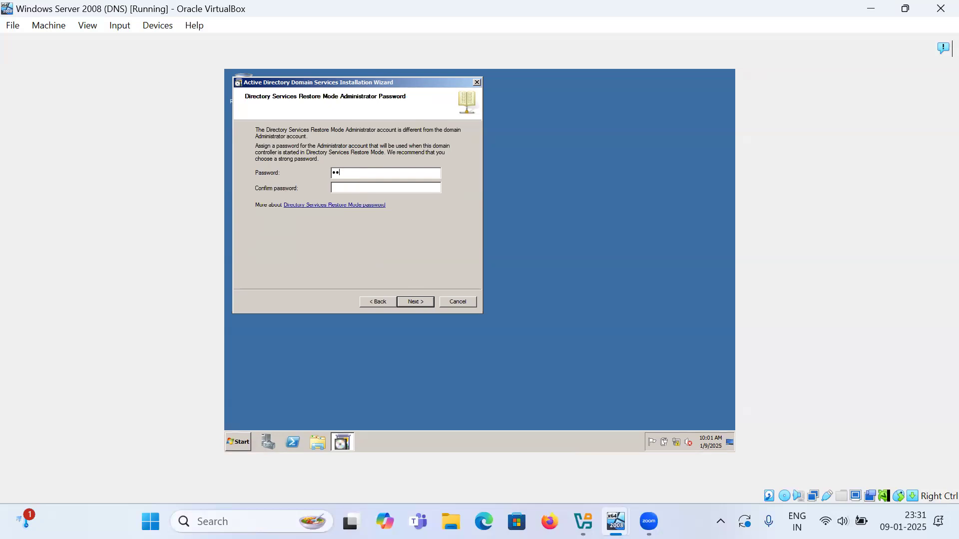
text(••••••)
key(Tab)
text(••••)
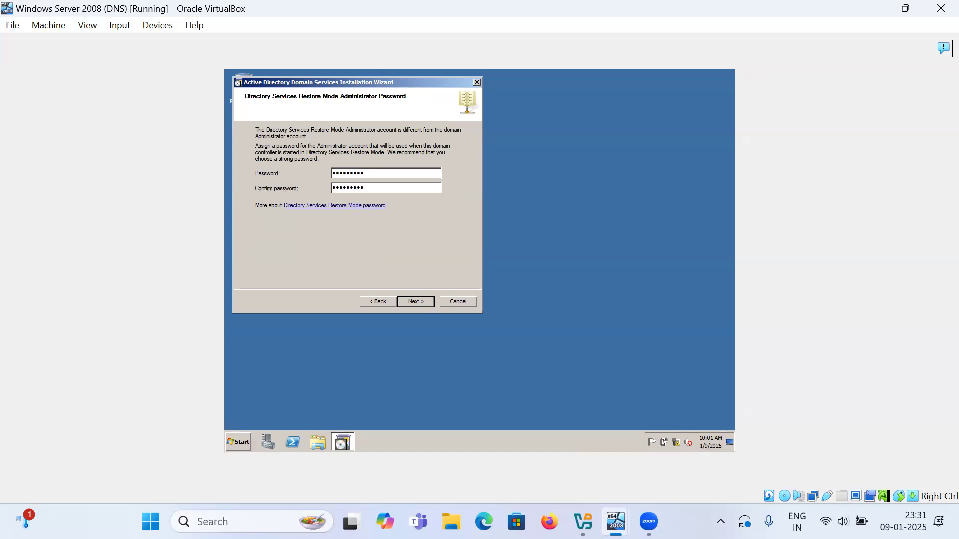
key(Return)
key(Return)
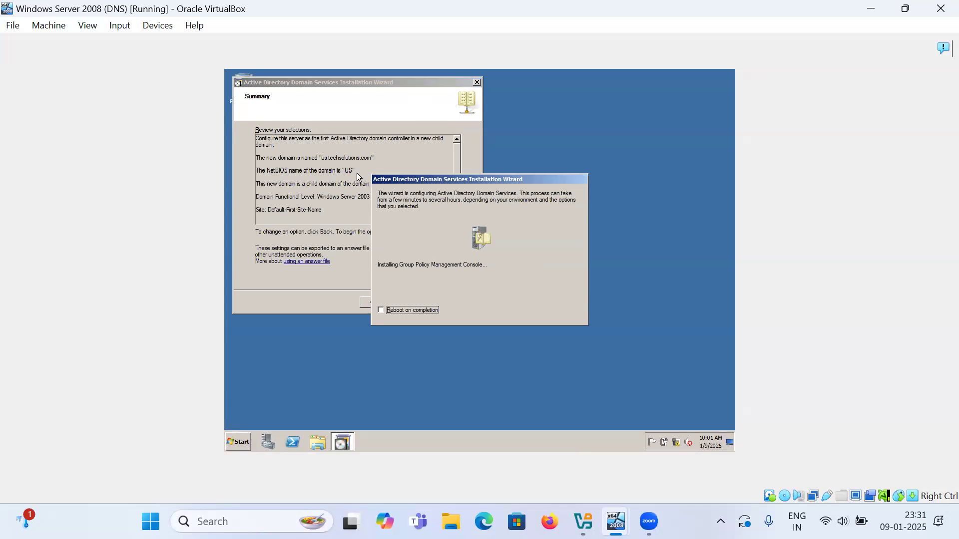
click(429, 314)
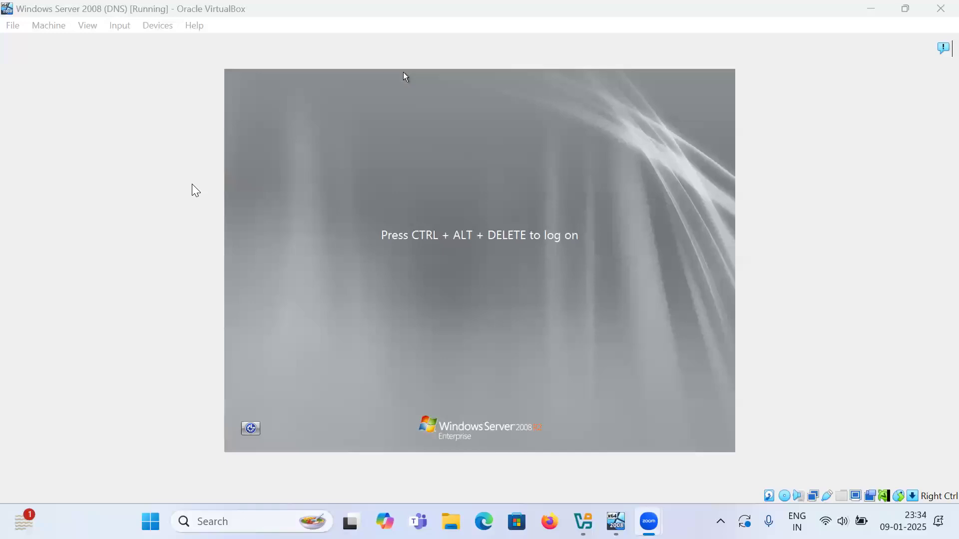
- Send Ctrl-Alt-Del to the guest and log on as the US domain administrator with the account password
click(239, 220)
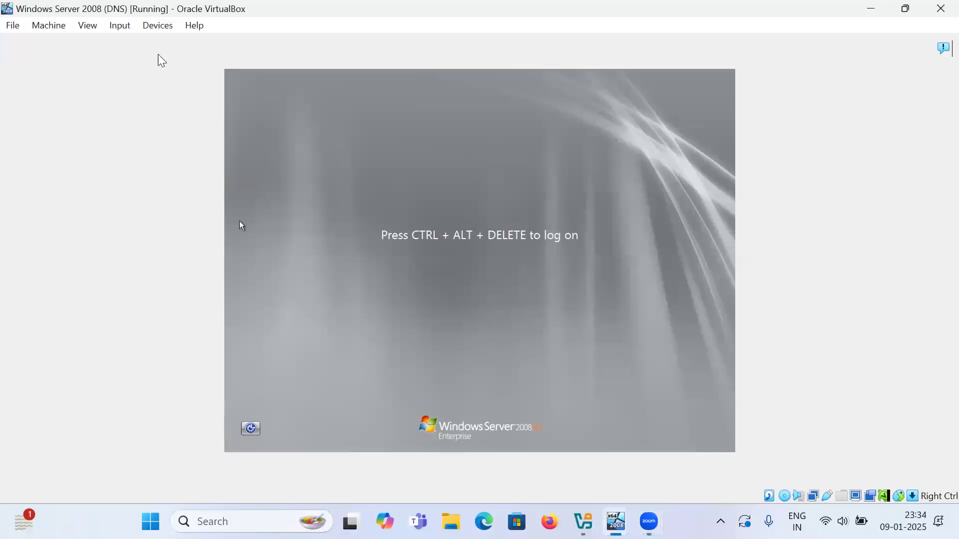
click(112, 29)
mouse_move(127, 49)
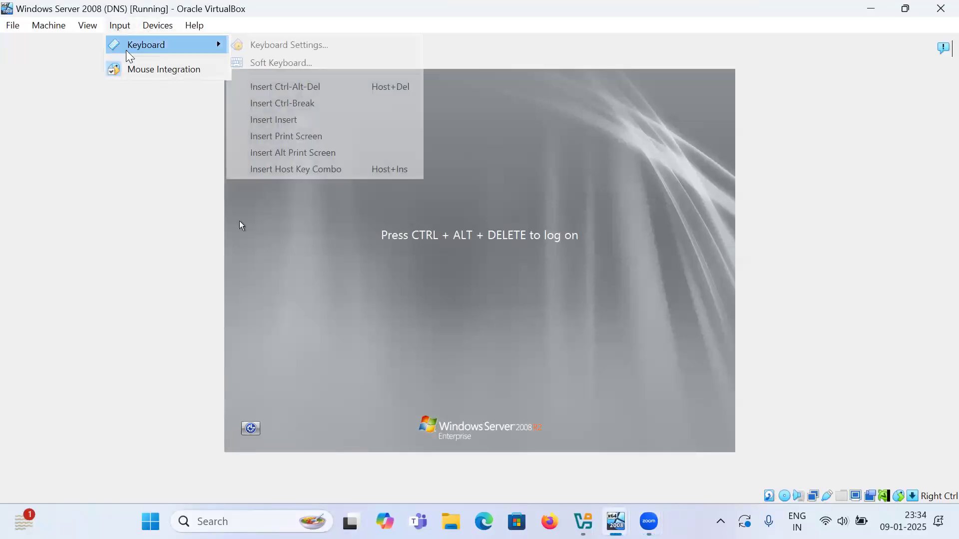
click(276, 88)
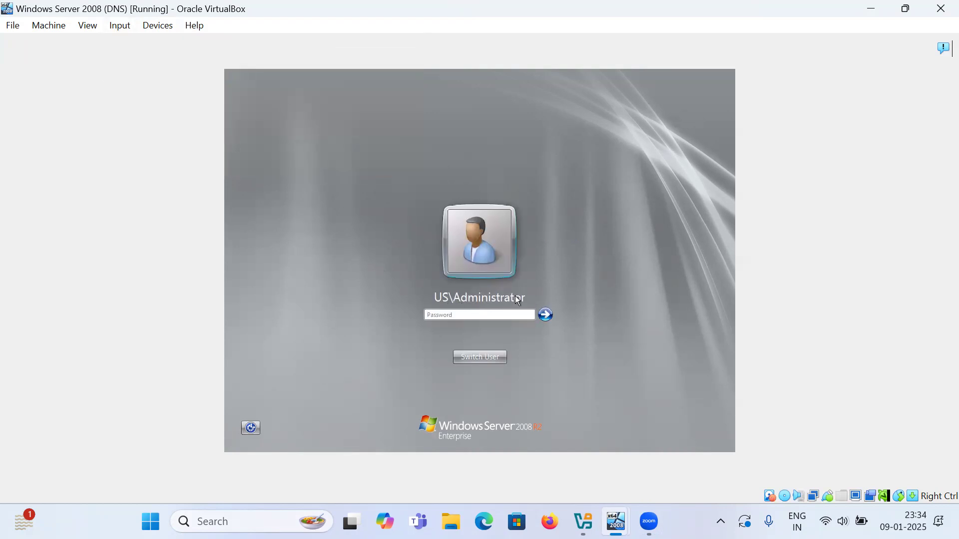
click(492, 304)
text(*****)
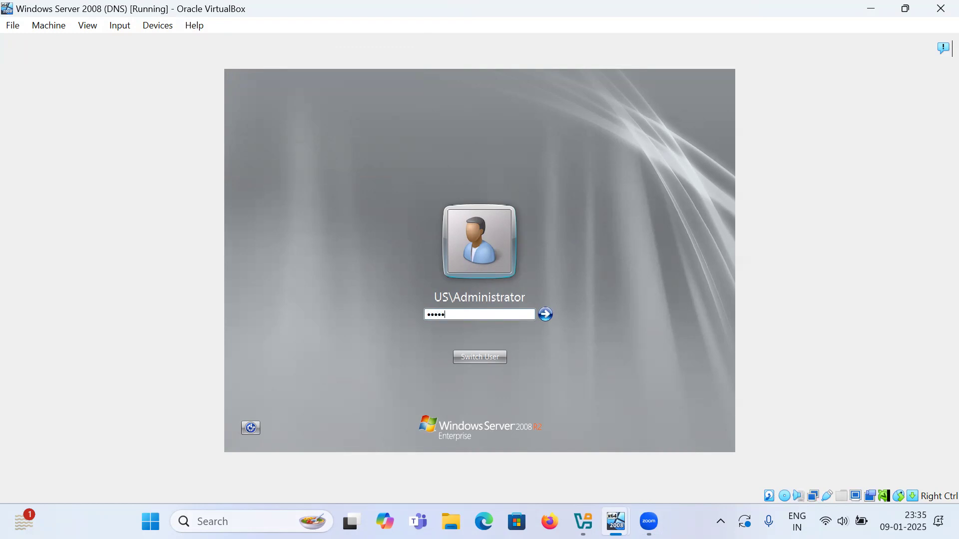
text(****)
key(Return)
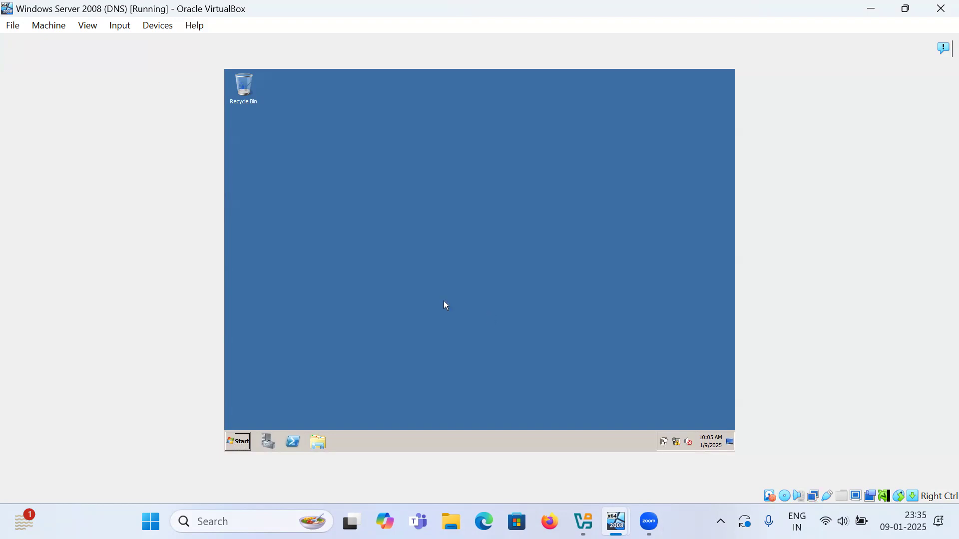
- Show the Users container of us.techsolutions.com in AD Users and Computers, then switch to the other VM
click(248, 442)
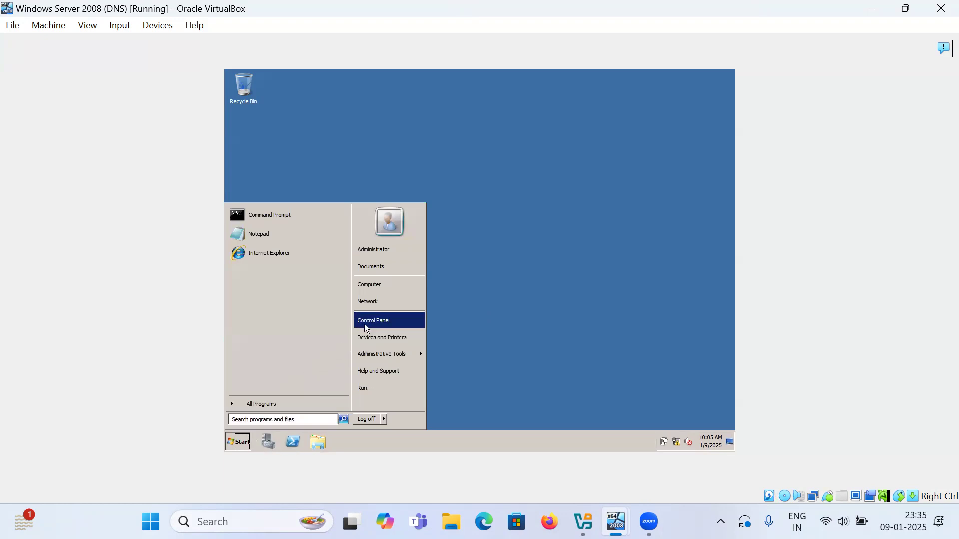
mouse_move(385, 354)
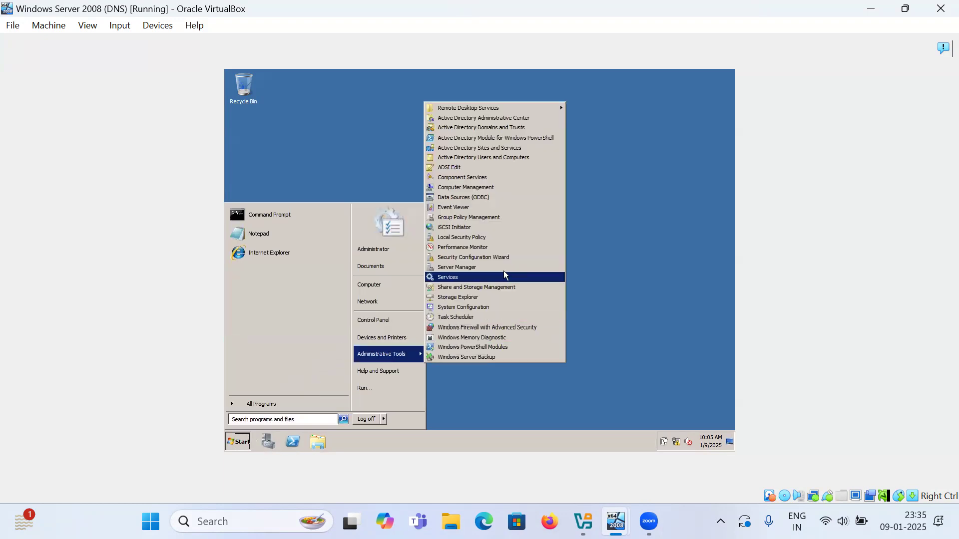
click(493, 156)
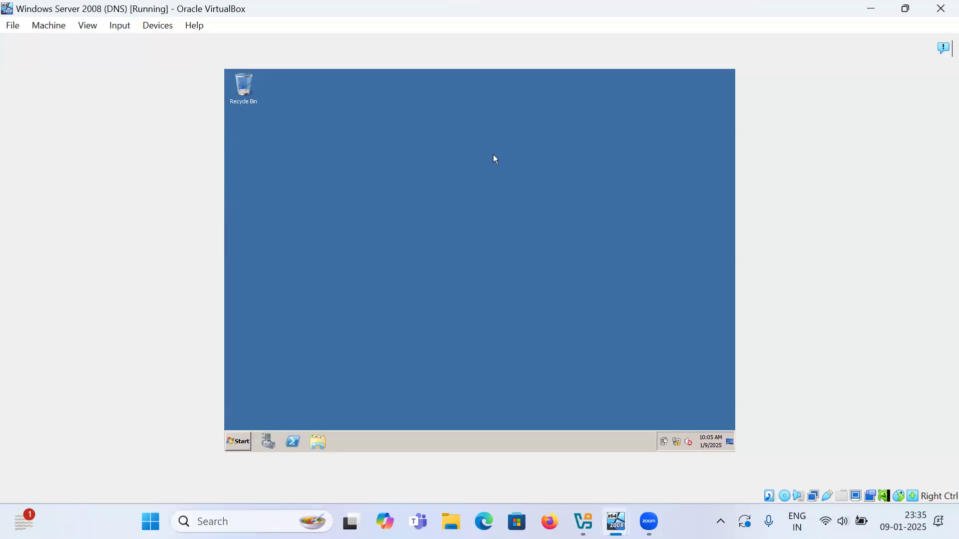
double_click(318, 172)
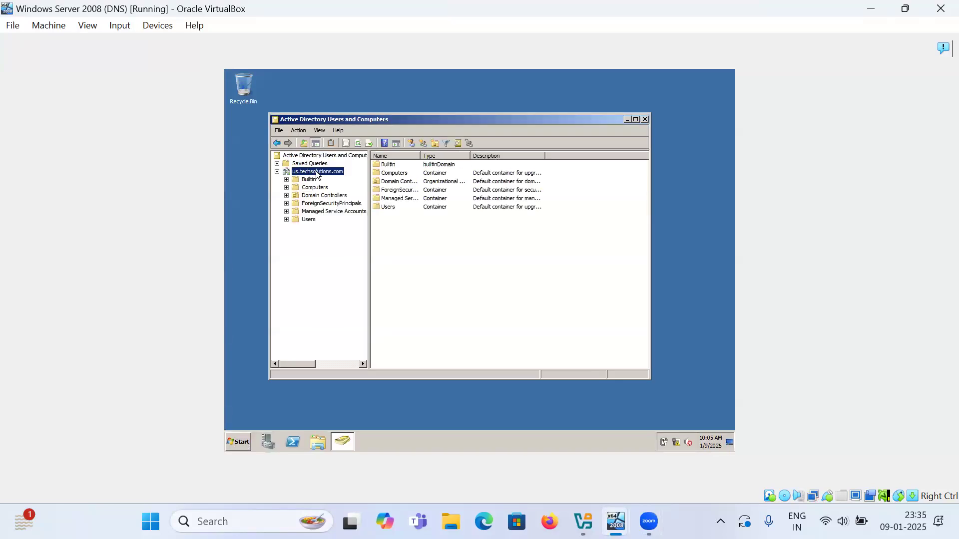
click(308, 220)
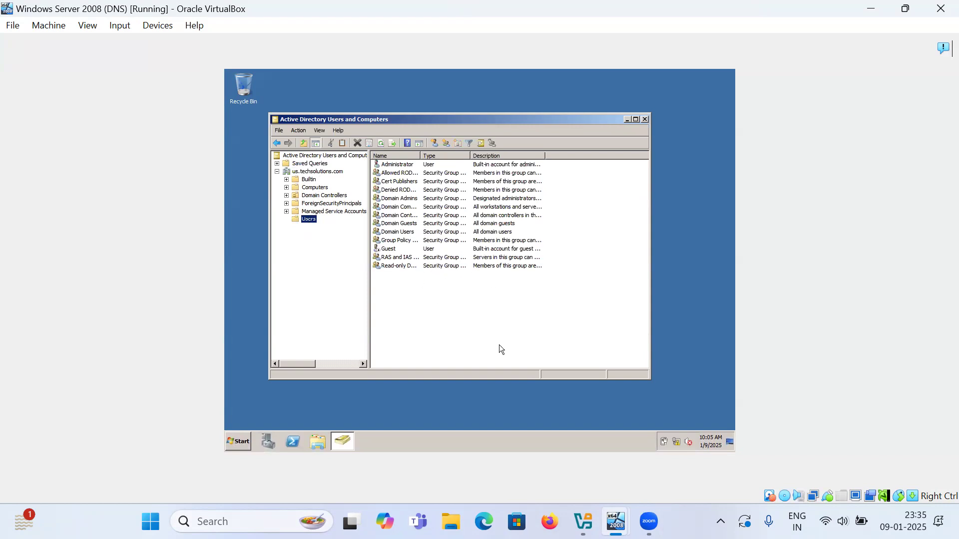
mouse_move(618, 520)
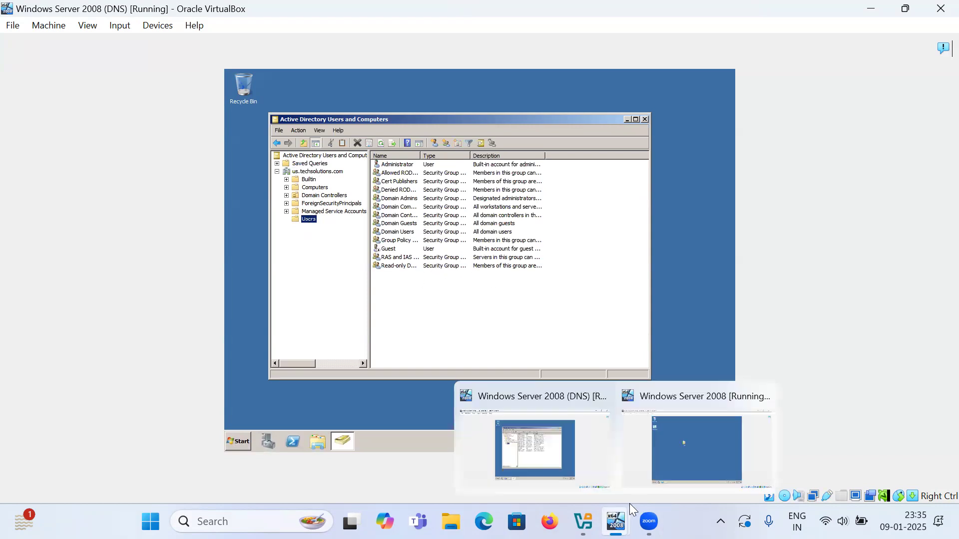
click(681, 460)
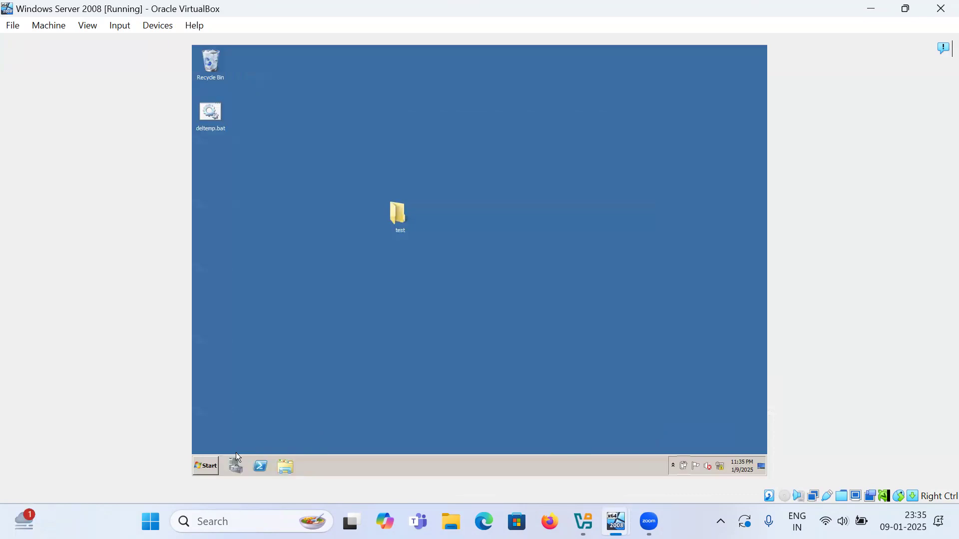
click(206, 467)
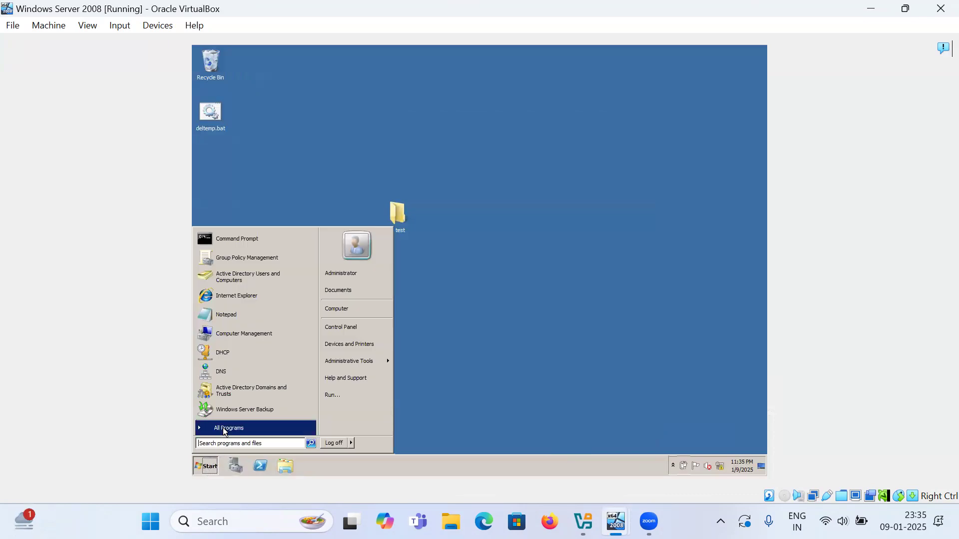
click(231, 392)
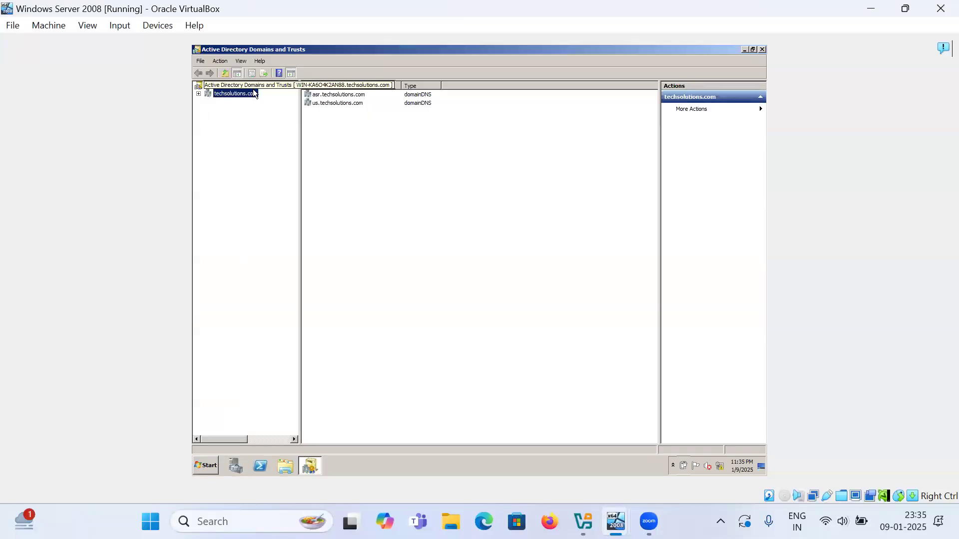
double_click(244, 95)
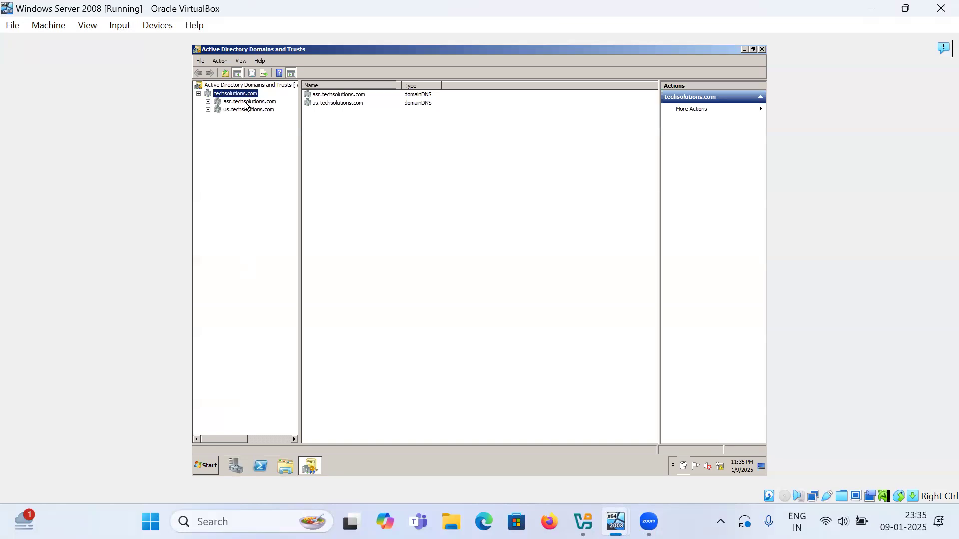
click(245, 109)
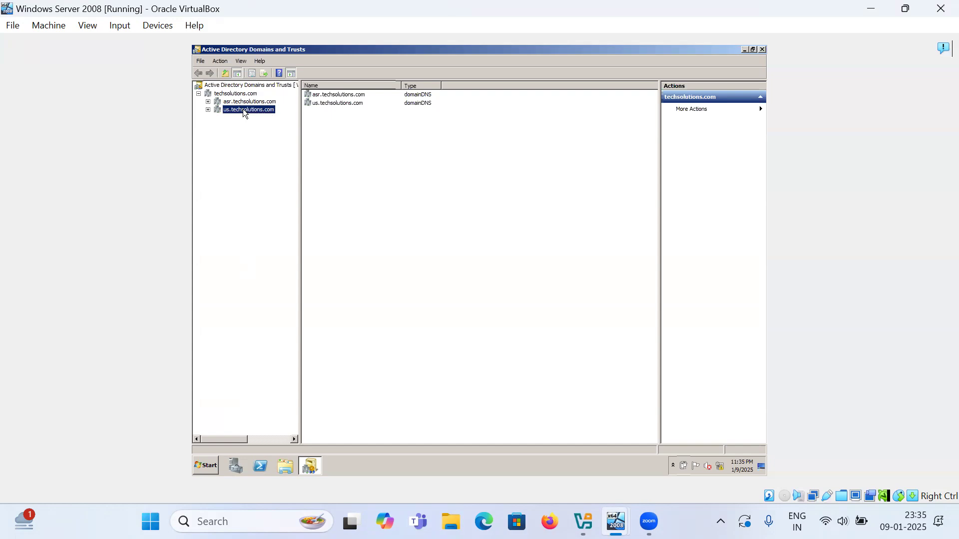
click(245, 102)
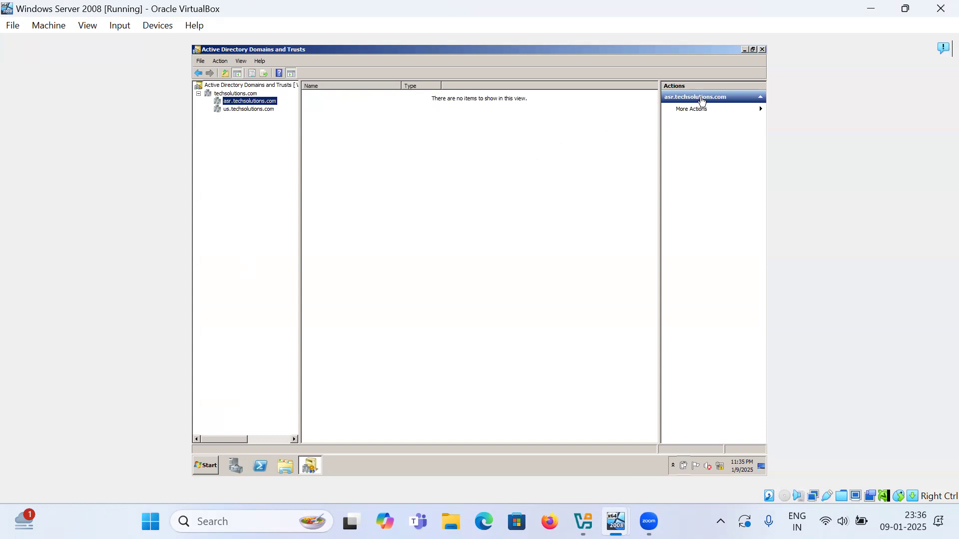
click(762, 50)
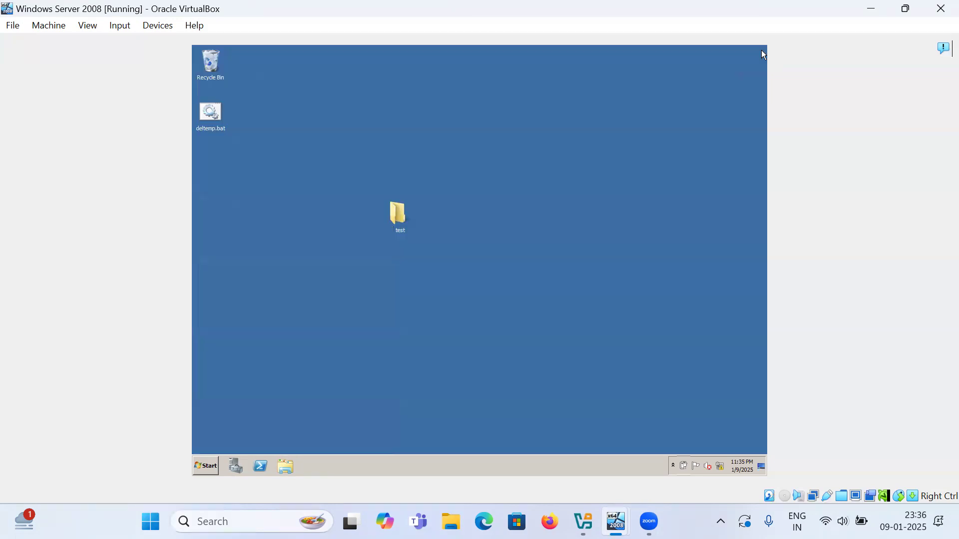